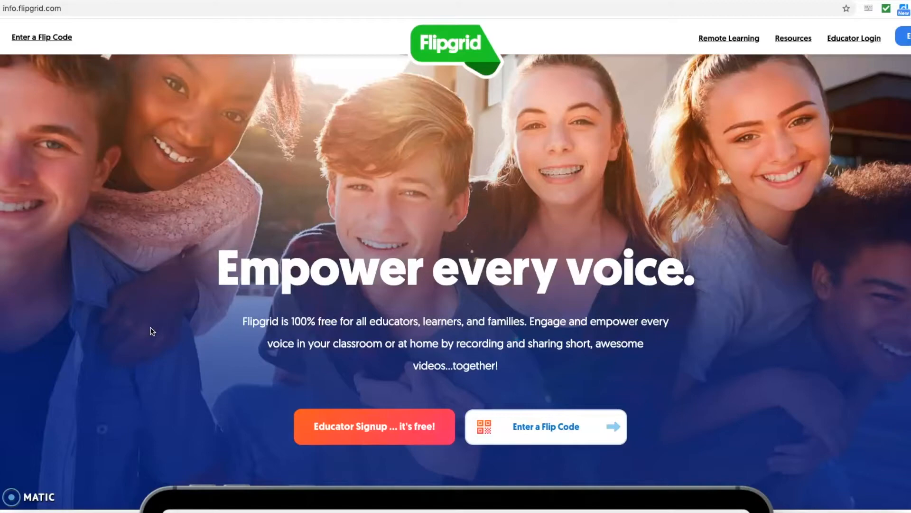
- Scroll down the Flipgrid home page to browse its sample grid of student video responses
scroll(149, 350, "down", 6)
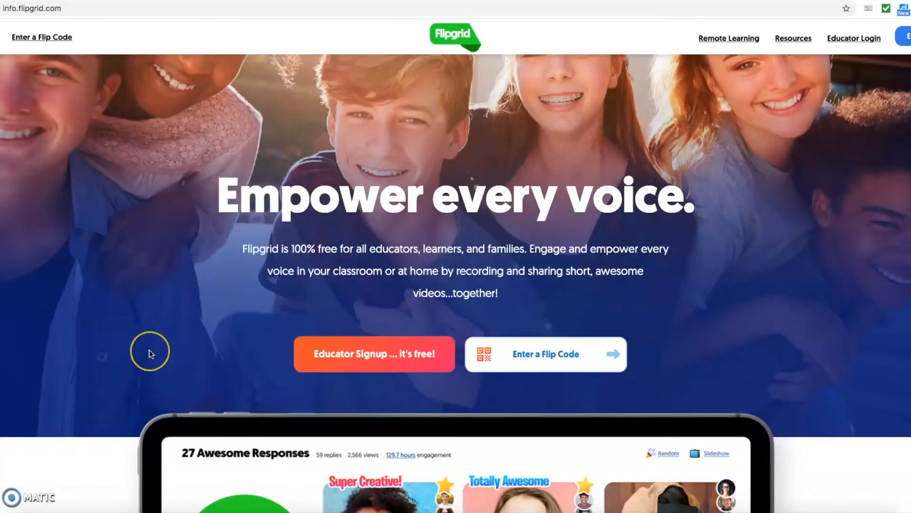
scroll(151, 352, "down", 2)
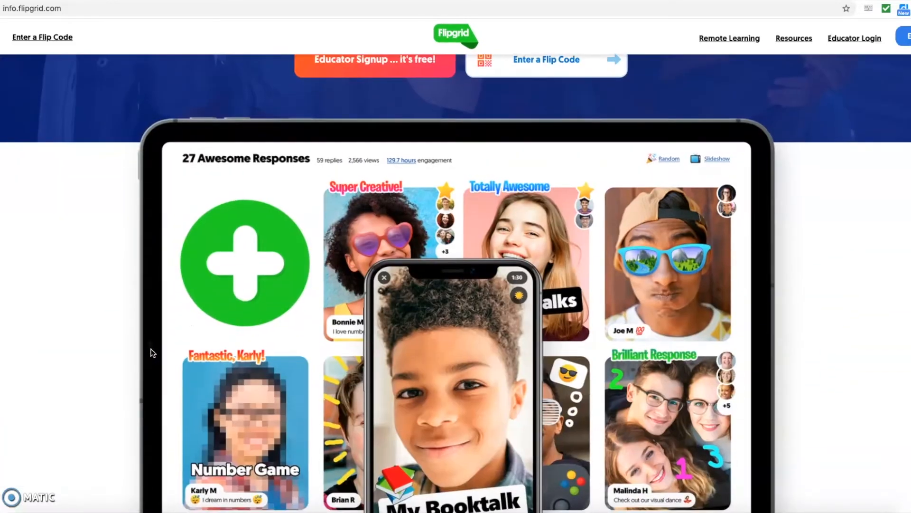
scroll(161, 353, "down", 2)
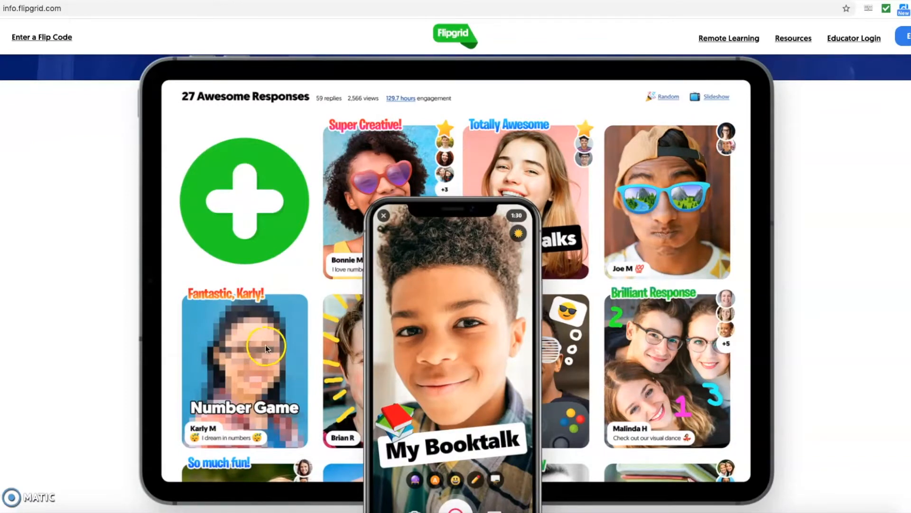
scroll(266, 345, "down", 2)
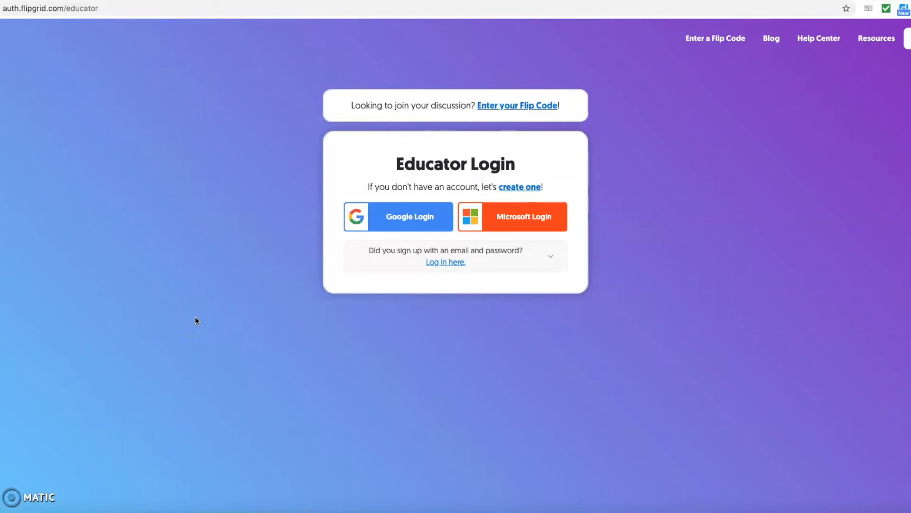
- Sign in to Flipgrid with the educator's Google account
left_click(408, 218)
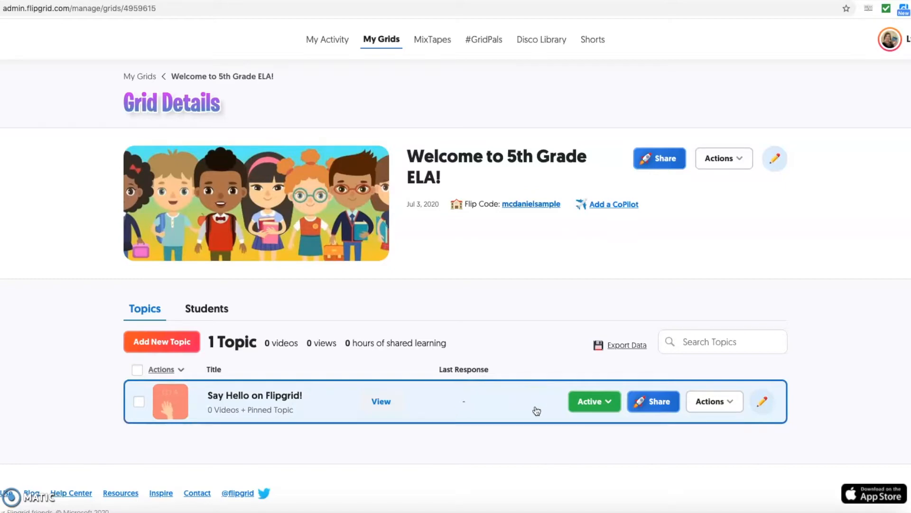
- View the sharing details for the Say Hello on Flipgrid! topic, then close them
left_click(609, 404)
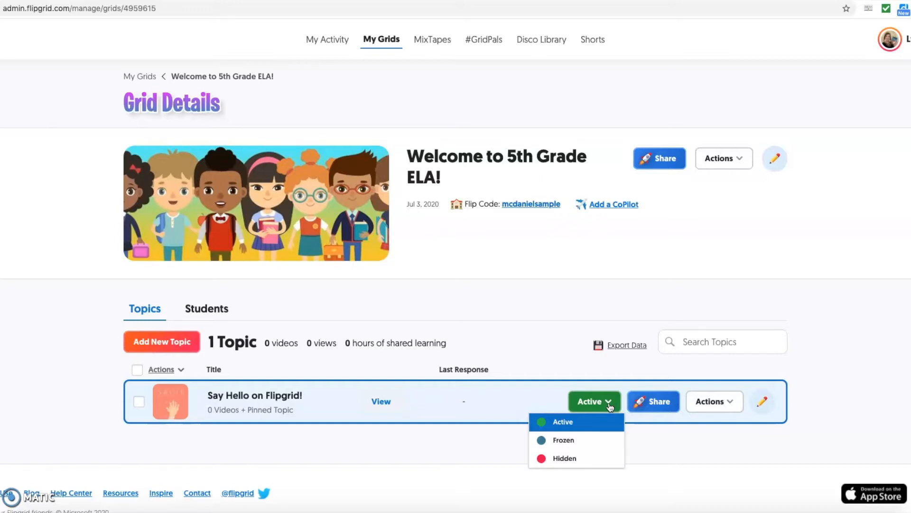
left_click(612, 403)
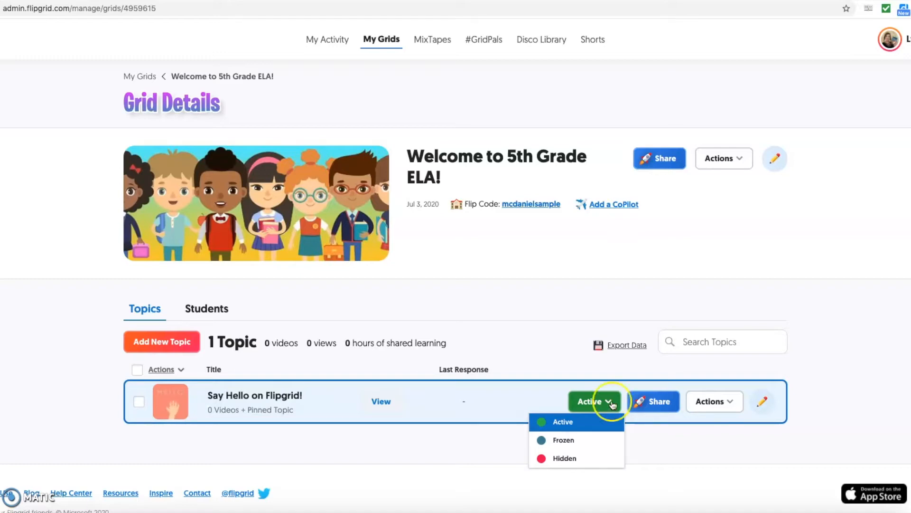
left_click(648, 409)
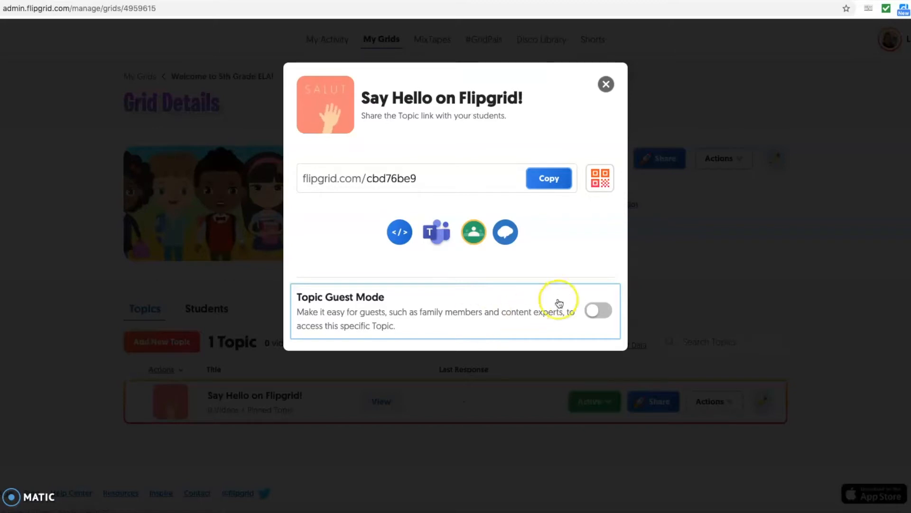
left_click(606, 86)
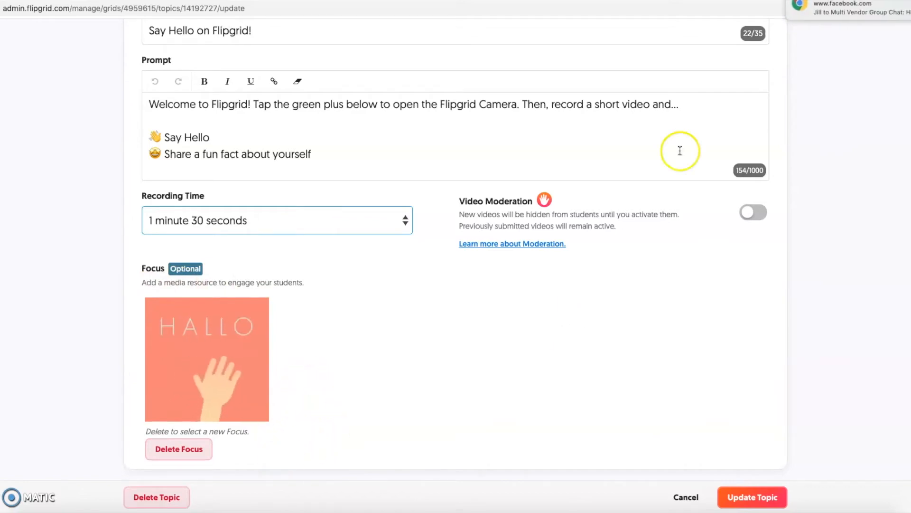
- Delete the topic's HALLO waving-hand Focus image and look over the Focus media options
left_click(179, 450)
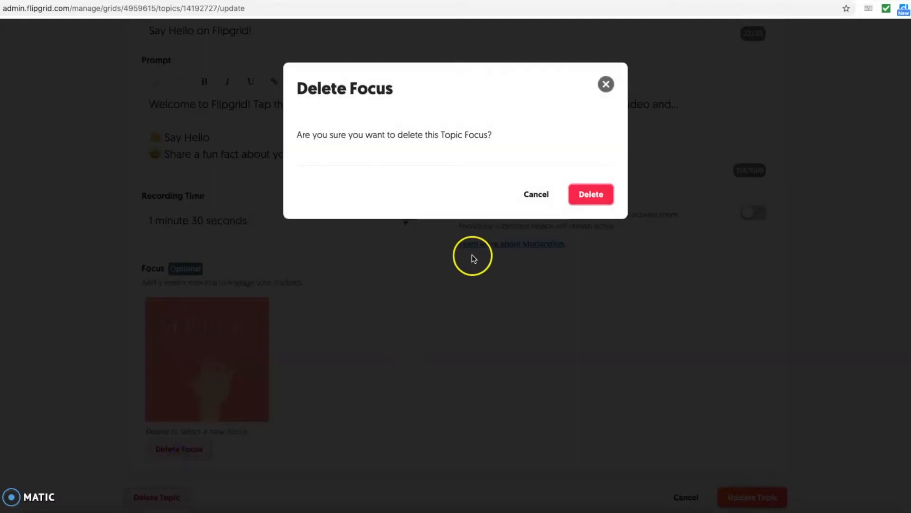
left_click(588, 195)
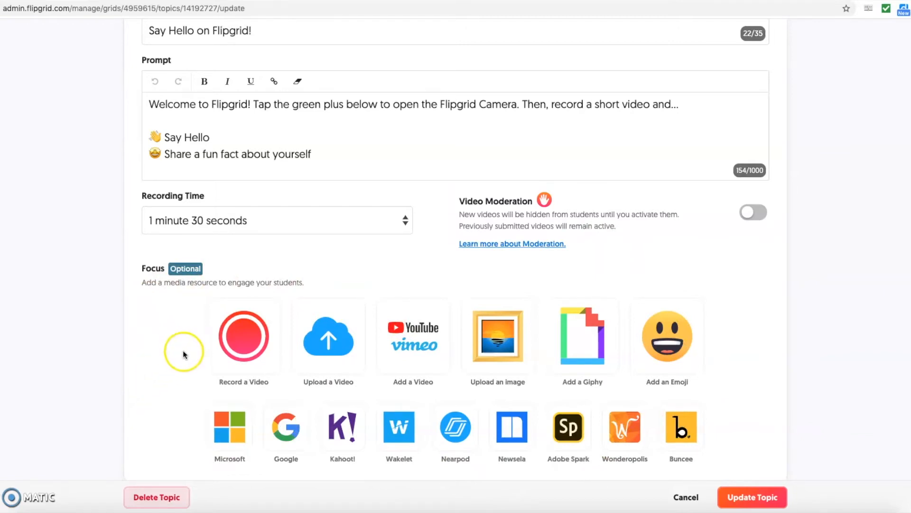
left_click(329, 347)
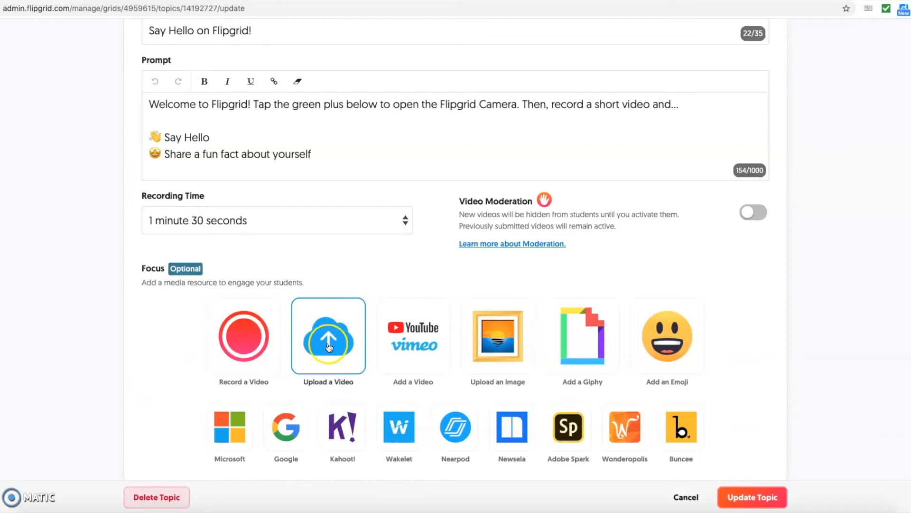
left_click(429, 349)
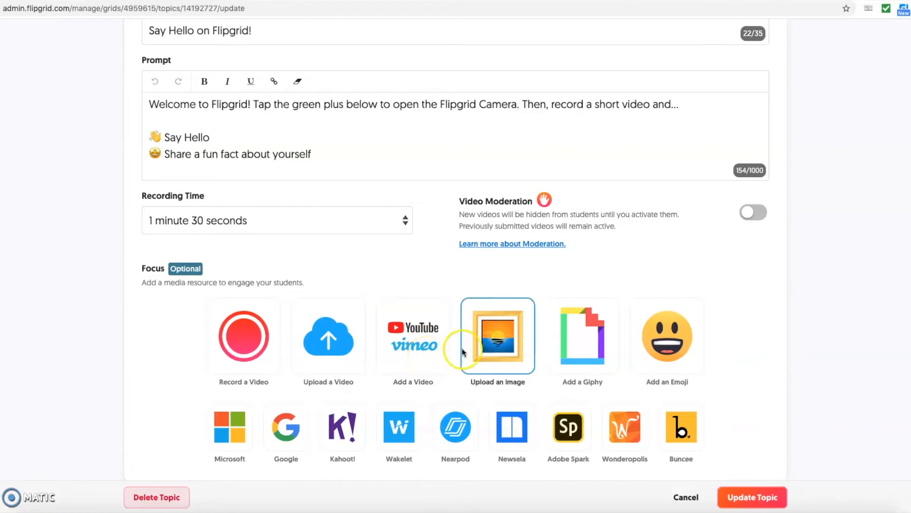
left_click(548, 356)
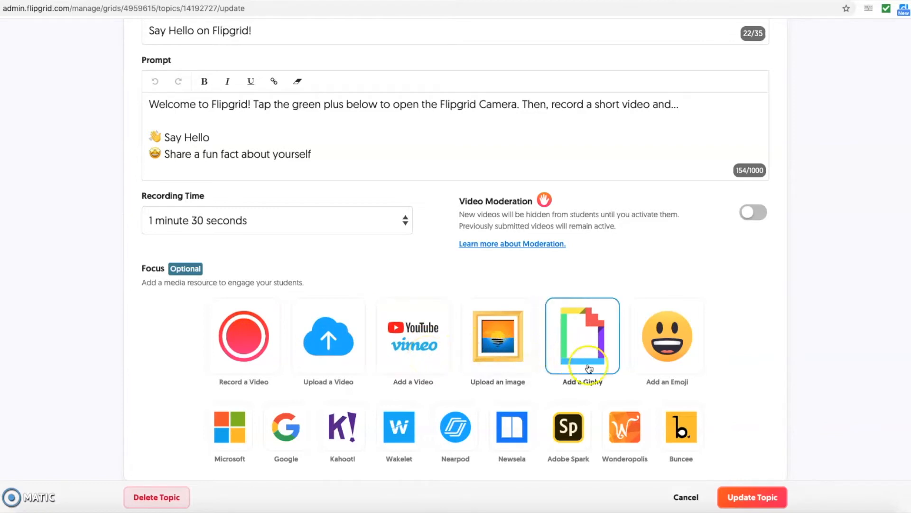
left_click(667, 371)
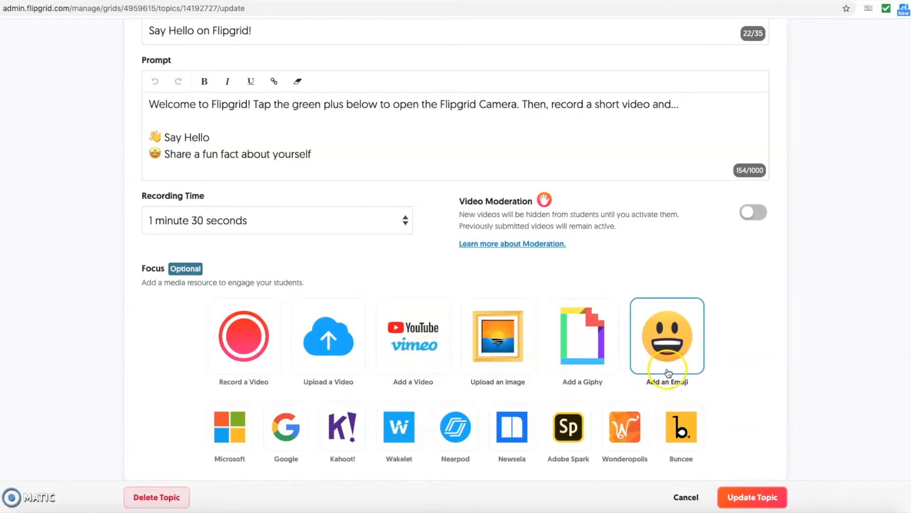
left_click(227, 440)
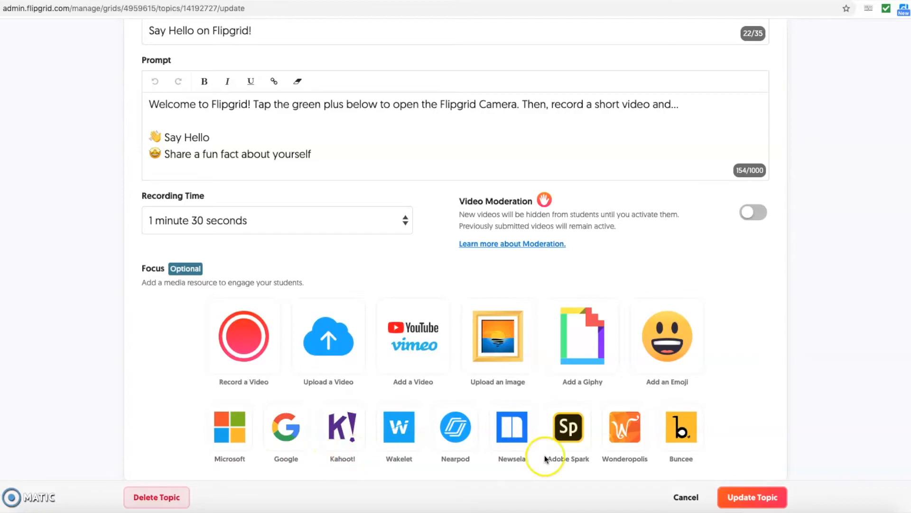
- Search Giphy for 'hello' and select the waving Elmo GIF as the topic's Focus
left_click(594, 362)
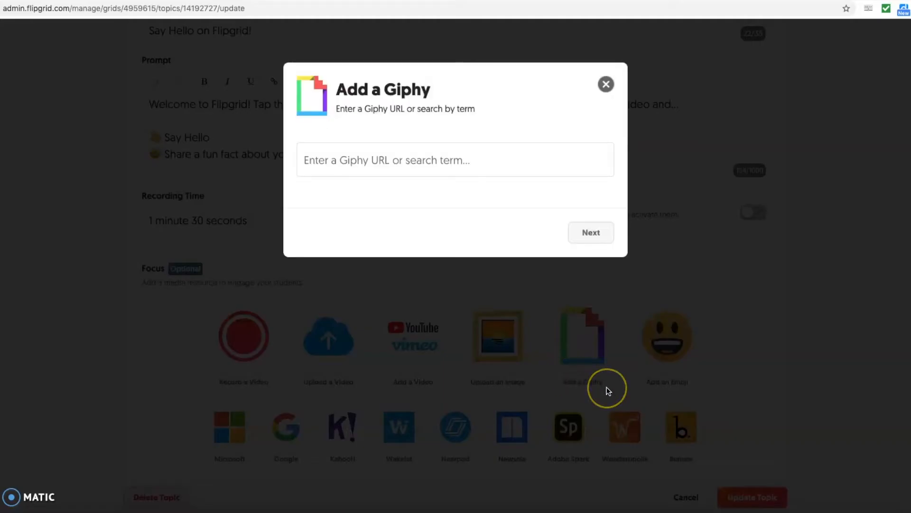
left_click(436, 164)
type("hello")
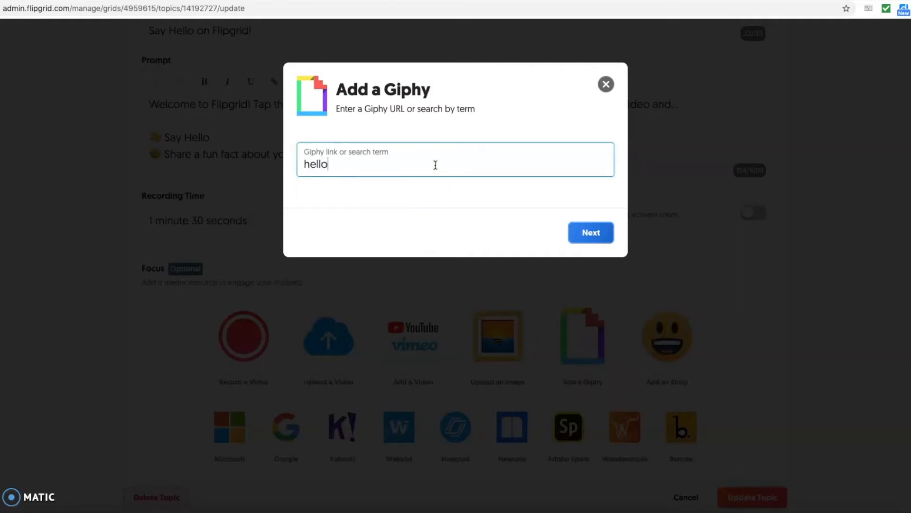
left_click(583, 233)
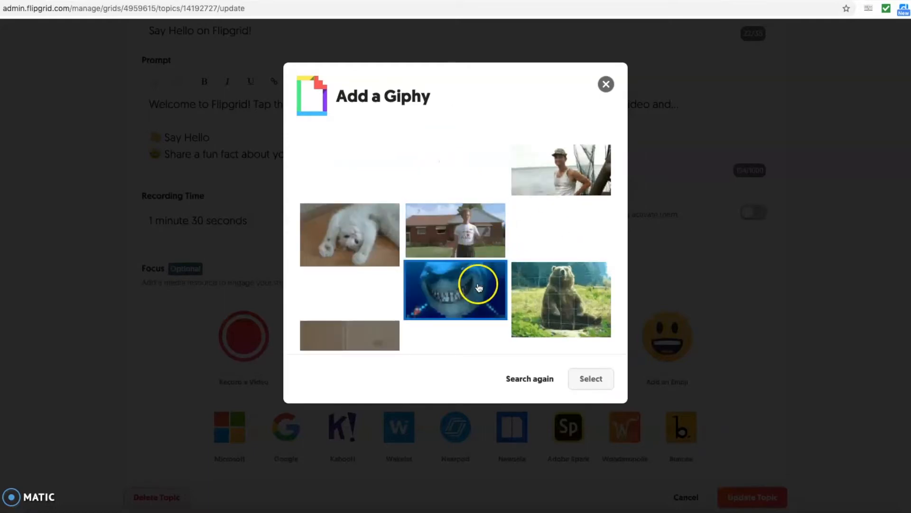
scroll(459, 308, "down", 2)
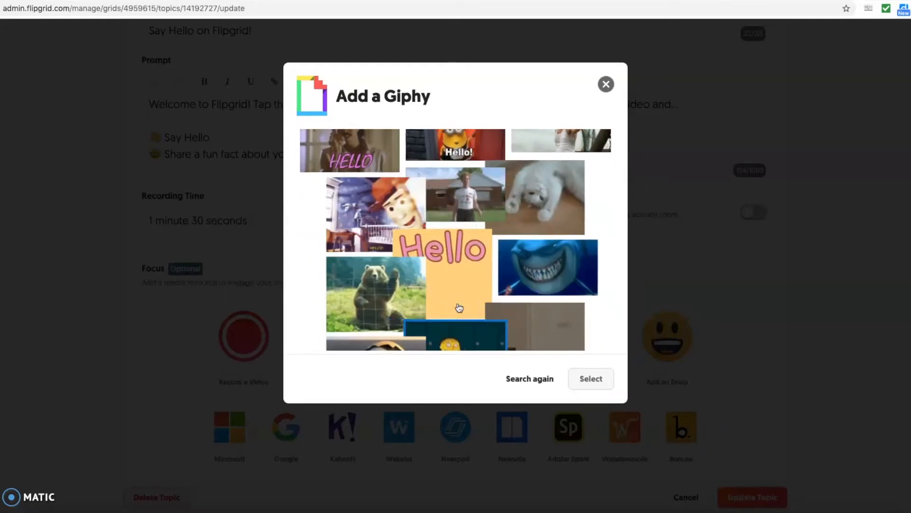
scroll(458, 307, "down", 5)
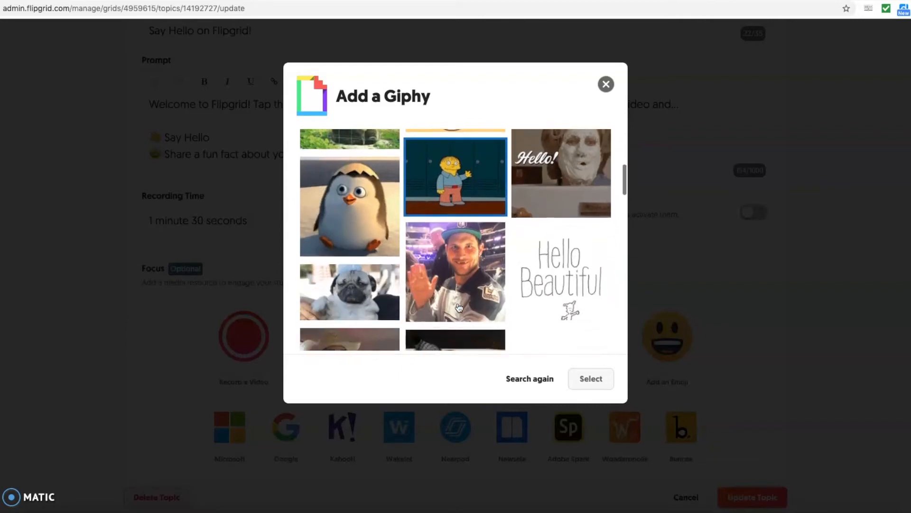
scroll(459, 307, "down", 4)
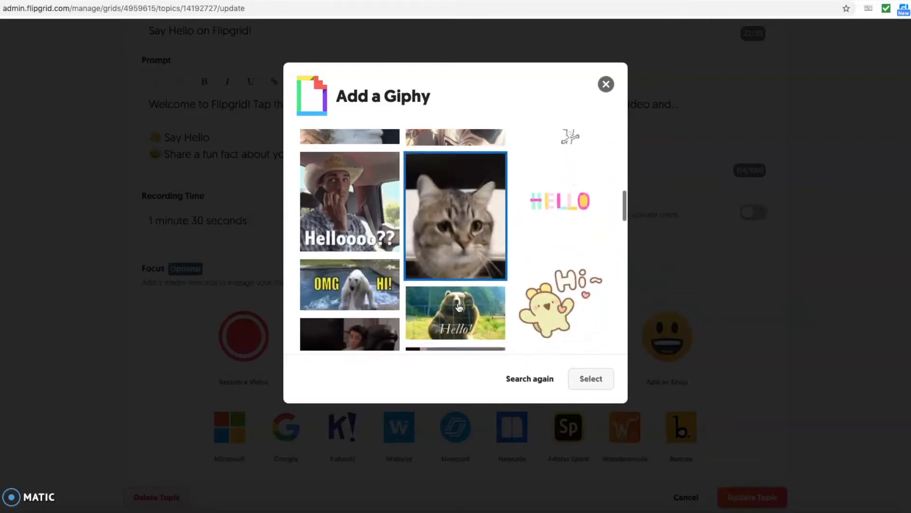
scroll(459, 308, "down", 2)
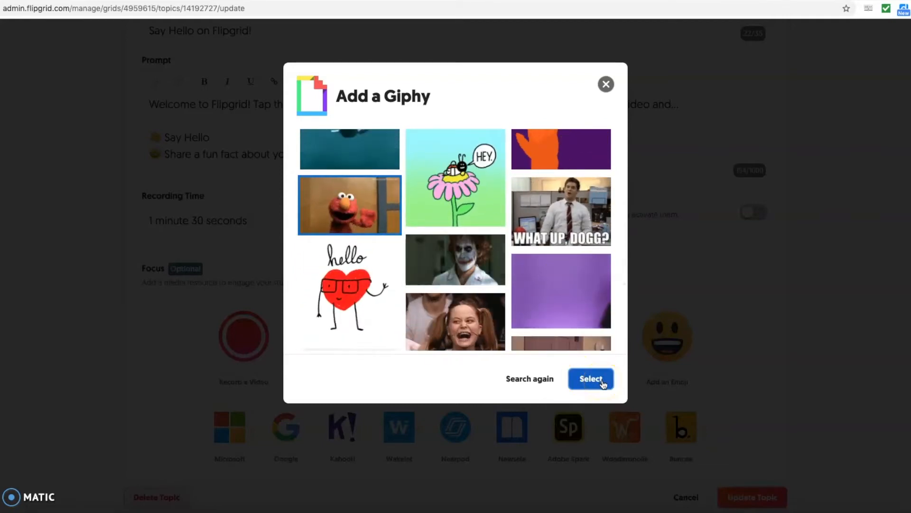
left_click(590, 379)
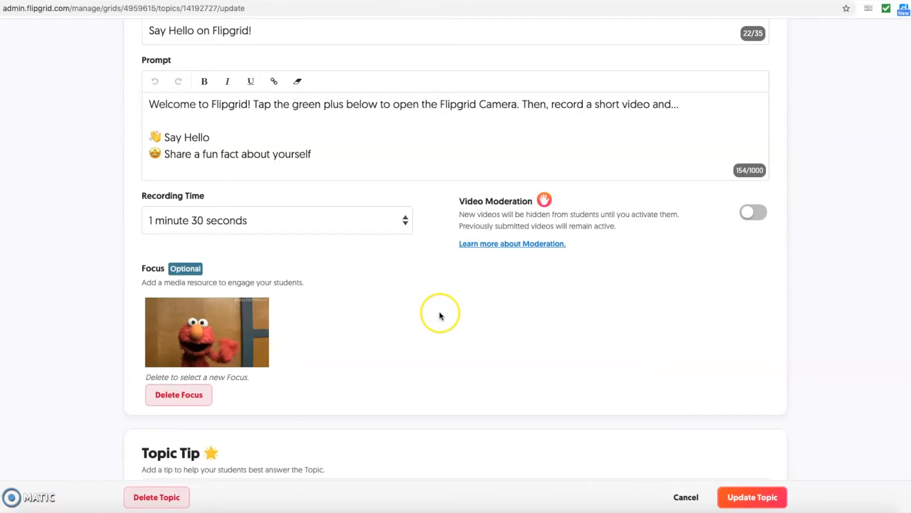
- Enter 'Smile! Practice before you record!' as the Topic Tip
scroll(396, 347, "down", 1)
scroll(397, 348, "down", 5)
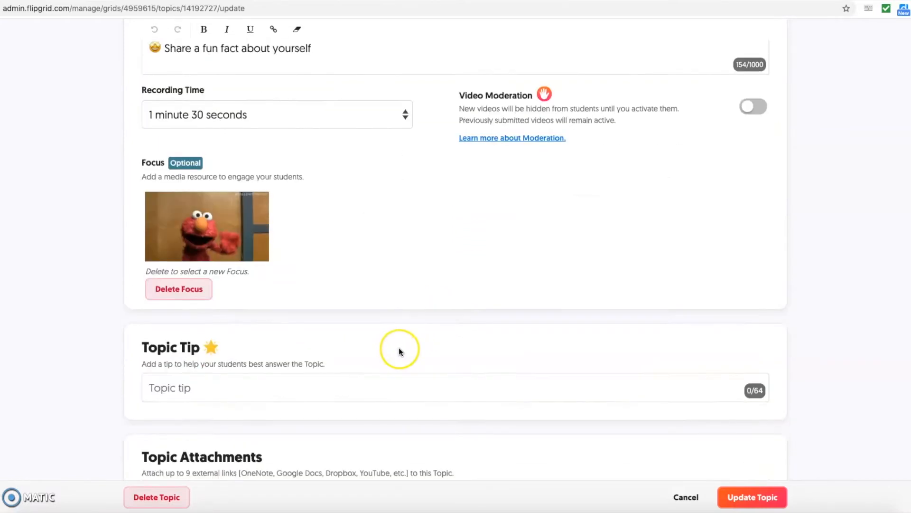
left_click(364, 299)
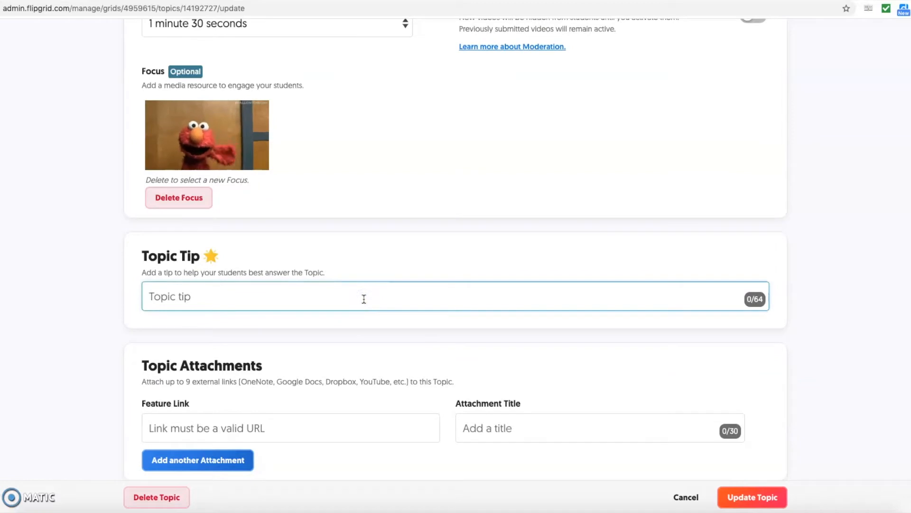
type("SMile")
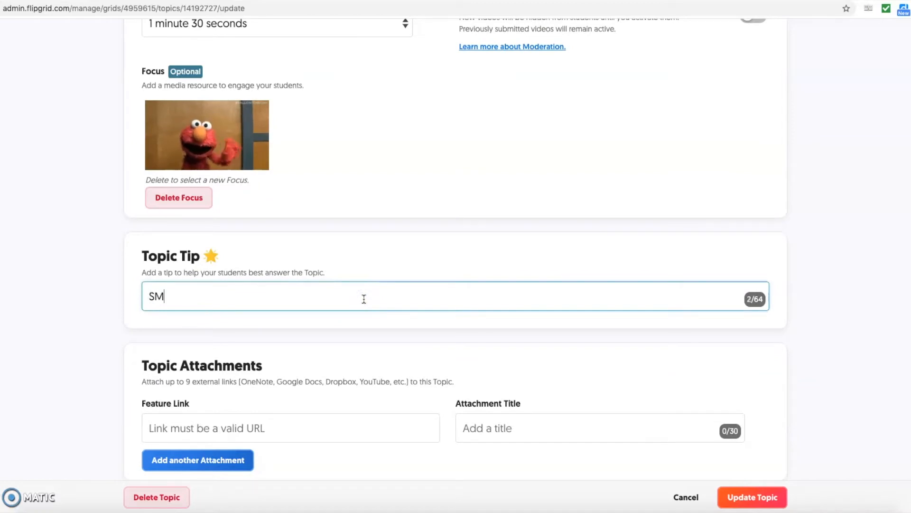
key("BackSpace")
key("BackSpace")
key("BackSpace")
key("BackSpace")
type("mile! ")
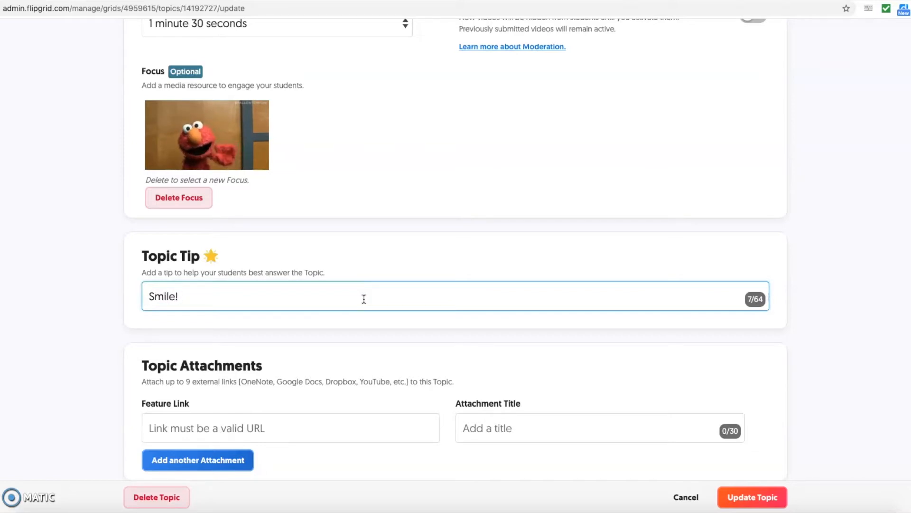
type("Pra")
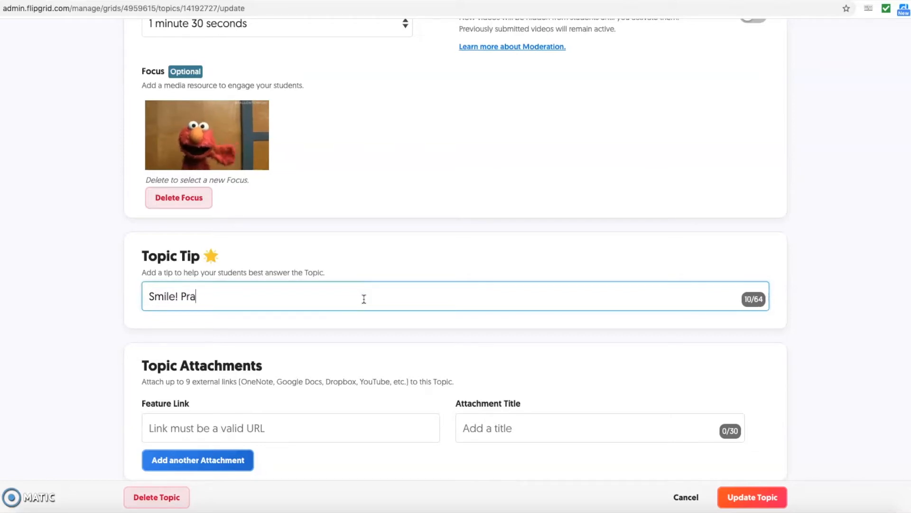
type("ctice before ")
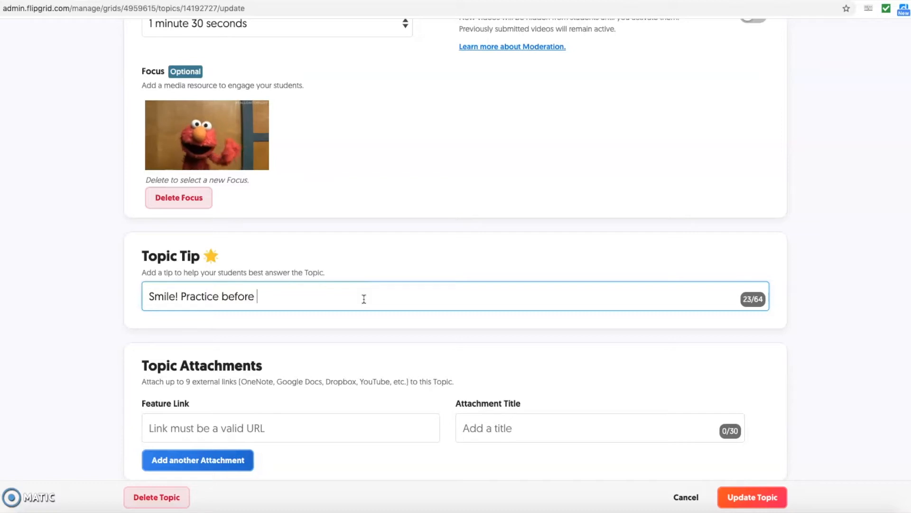
type("you record!")
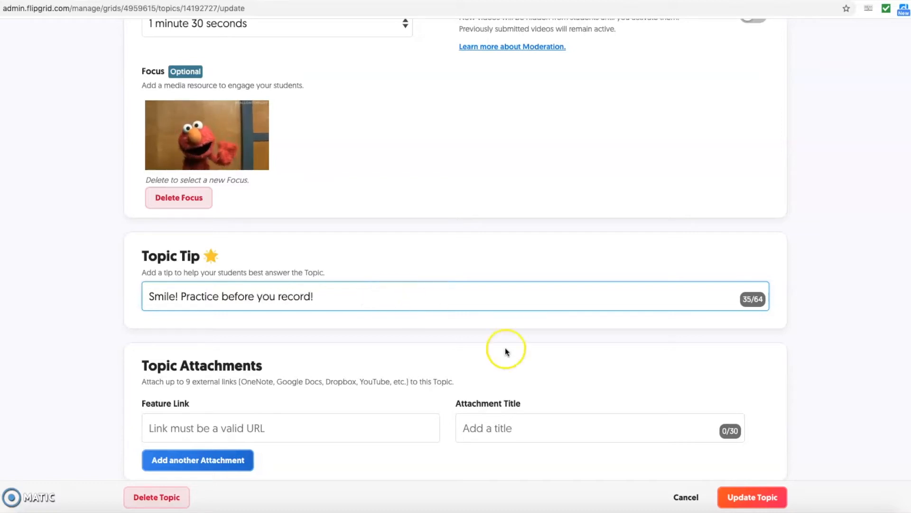
scroll(427, 380, "down", 3)
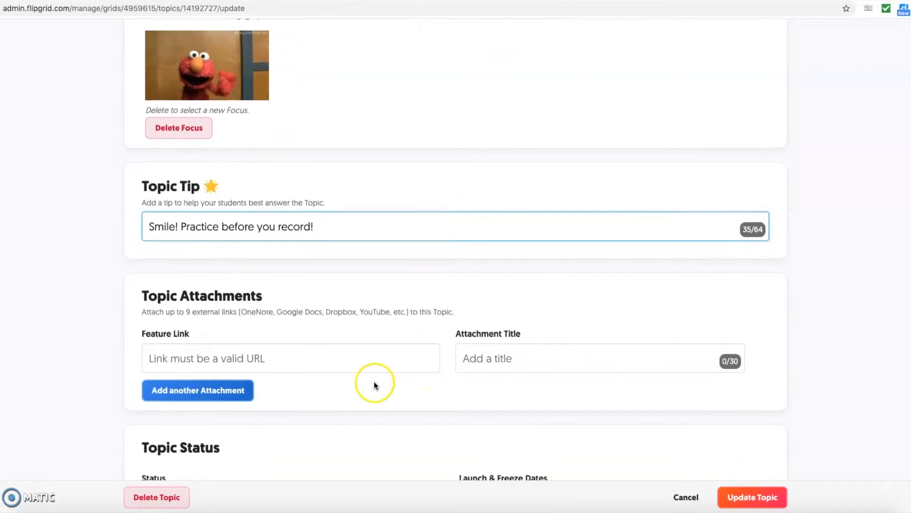
scroll(372, 387, "down", 1)
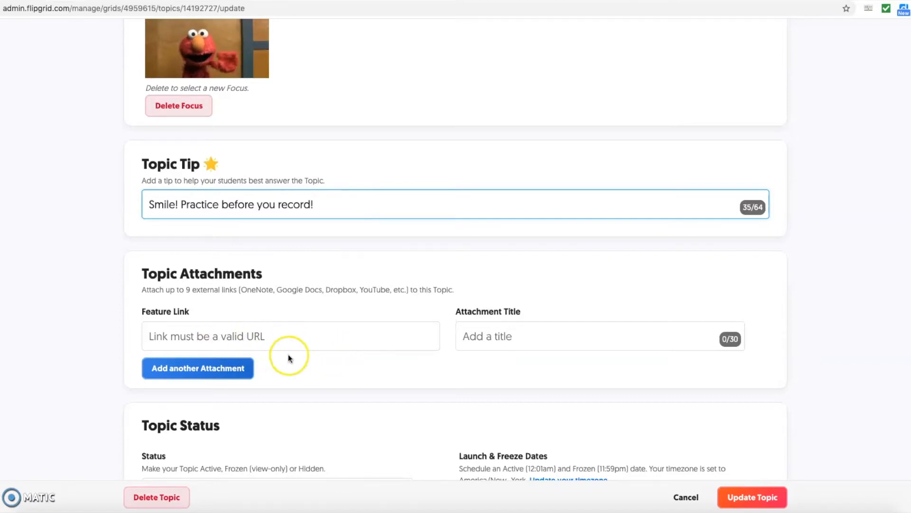
scroll(288, 356, "down", 2)
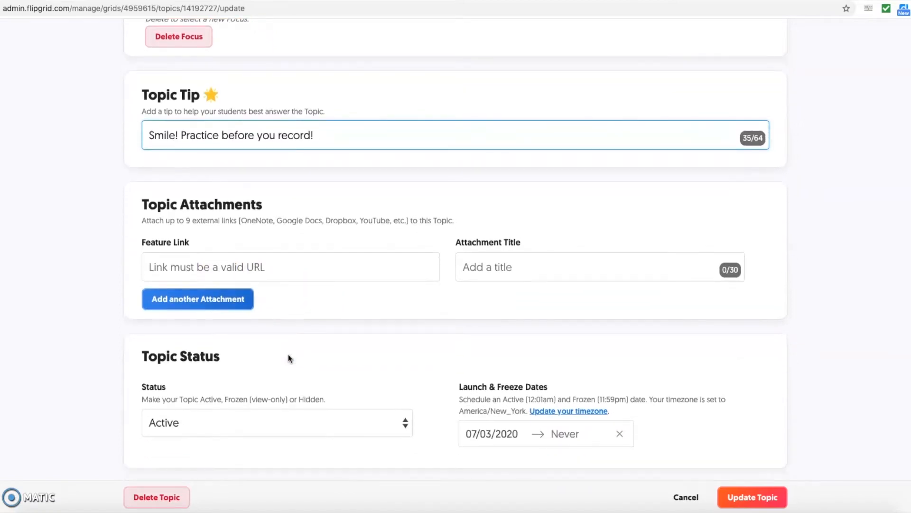
scroll(289, 356, "down", 1)
scroll(305, 367, "down", 1)
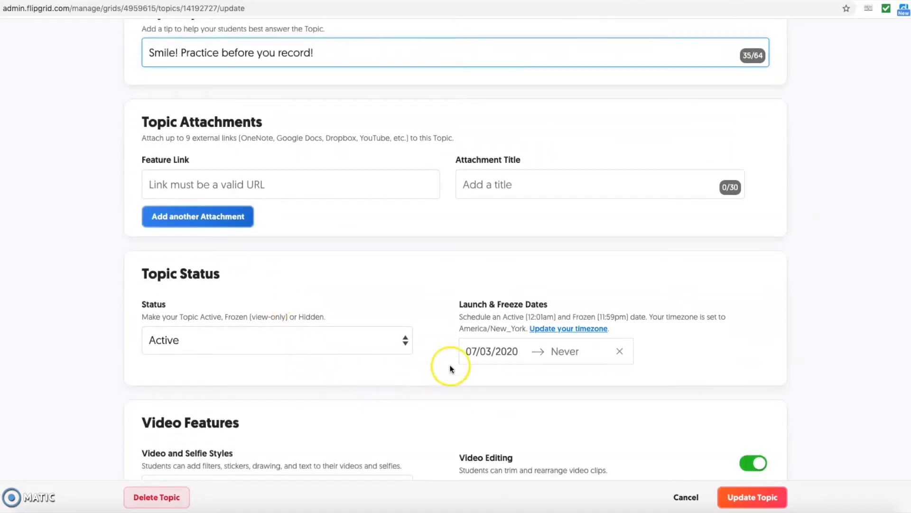
left_click(403, 341)
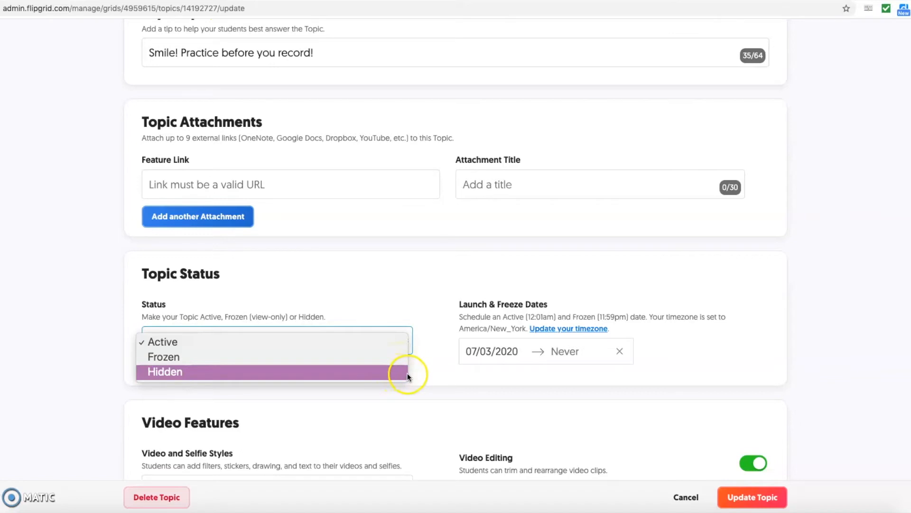
left_click(427, 354)
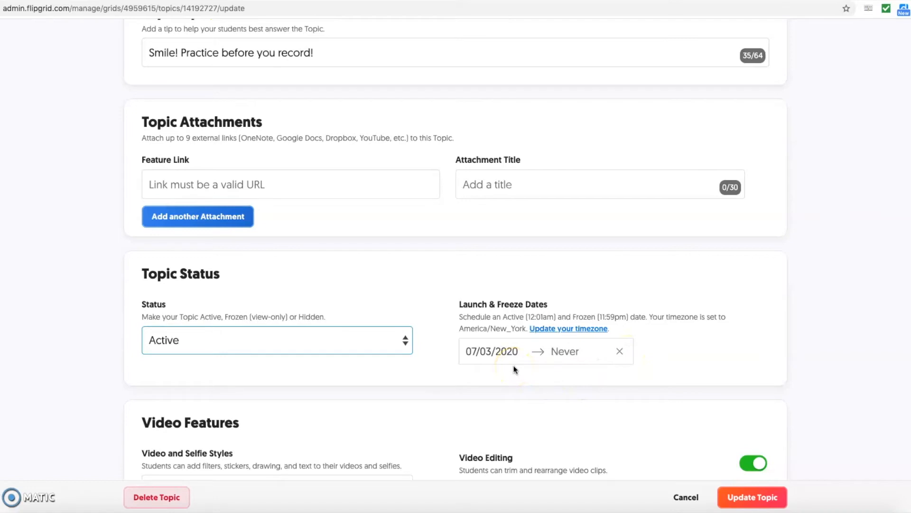
scroll(372, 377, "down", 5)
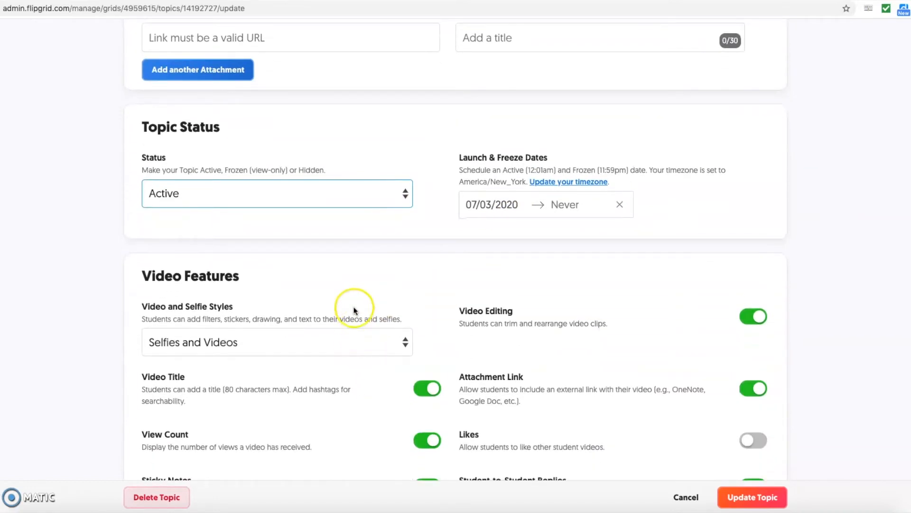
scroll(356, 257, "down", 2)
left_click(404, 271)
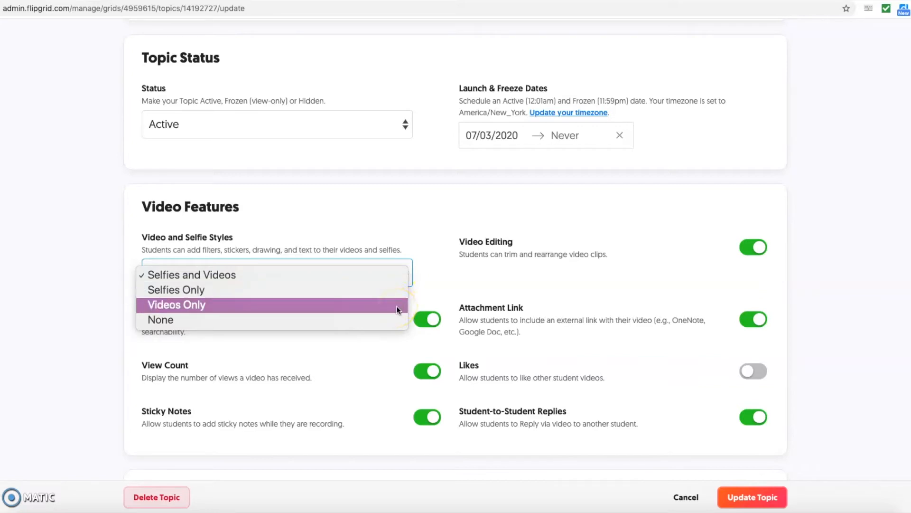
left_click(426, 283)
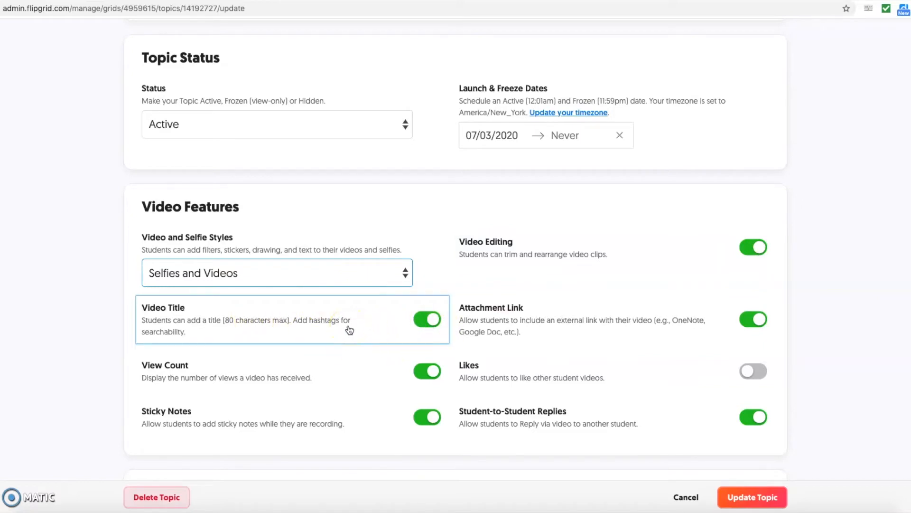
left_click(536, 338)
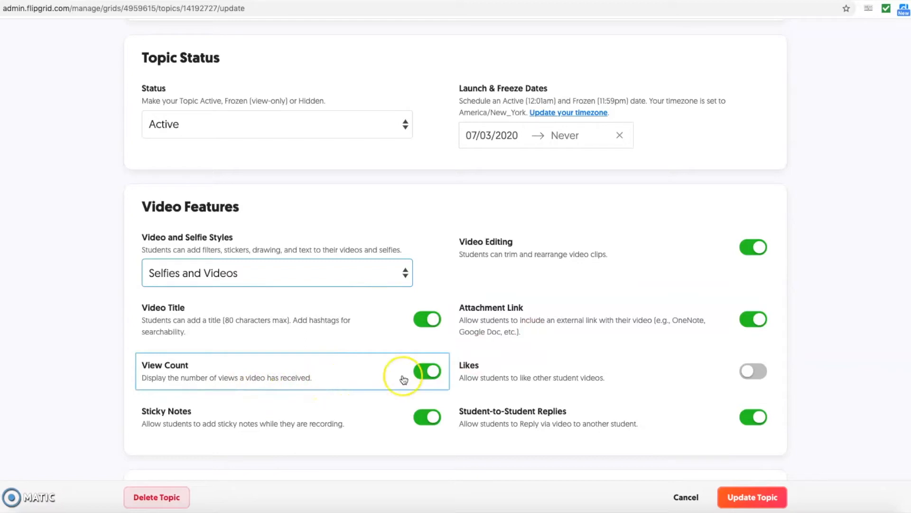
scroll(421, 368, "down", 1)
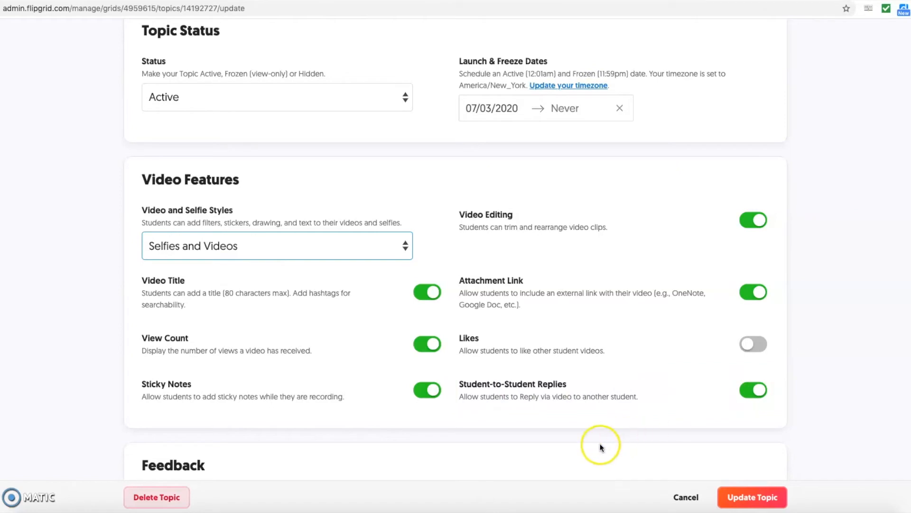
- Review the Basic Feedback setting and save the topic changes with Update Topic
scroll(602, 444, "down", 3)
scroll(537, 432, "down", 3)
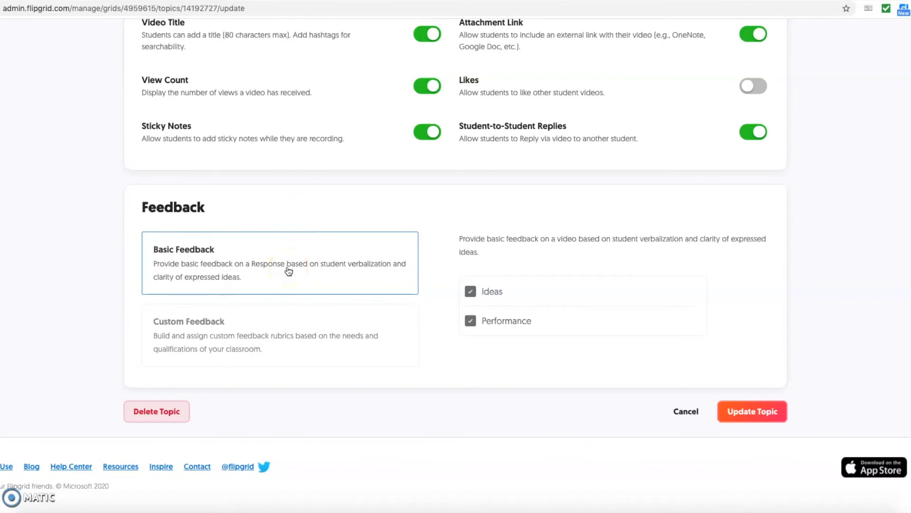
left_click(286, 331)
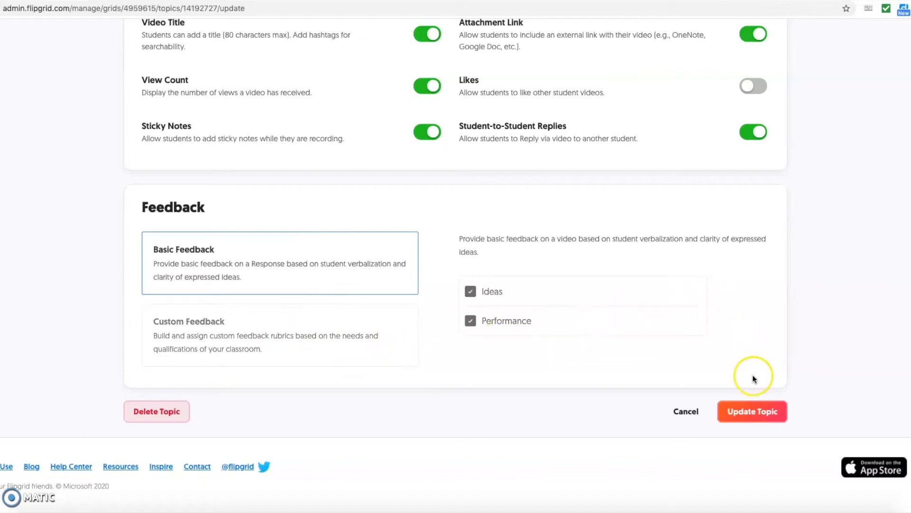
left_click(759, 417)
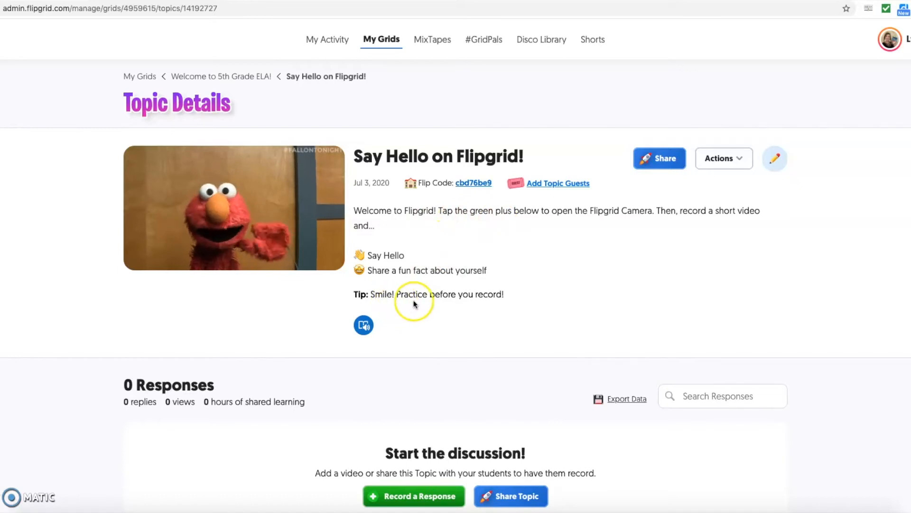
left_click(365, 327)
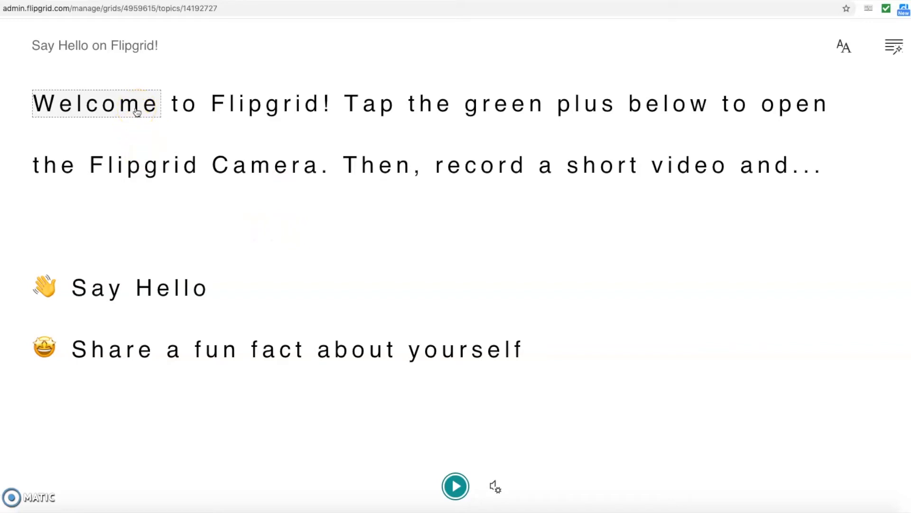
left_click(136, 110)
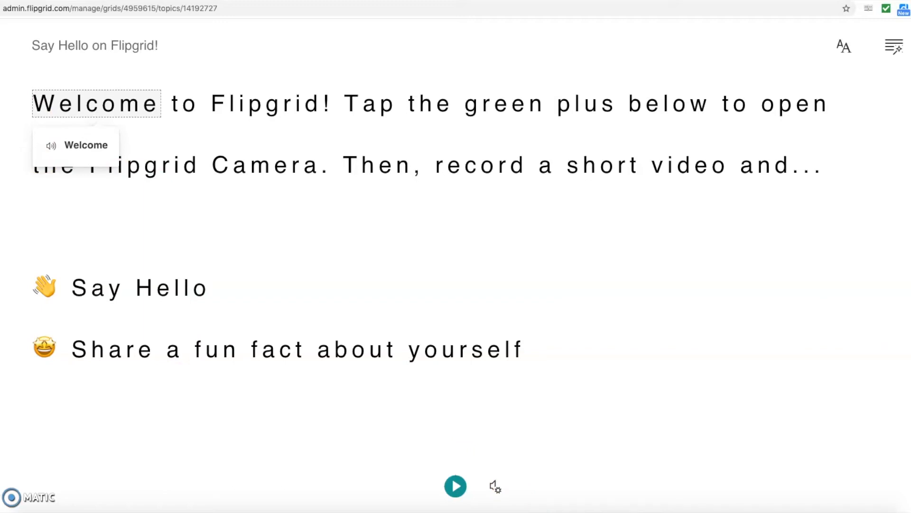
key("Escape")
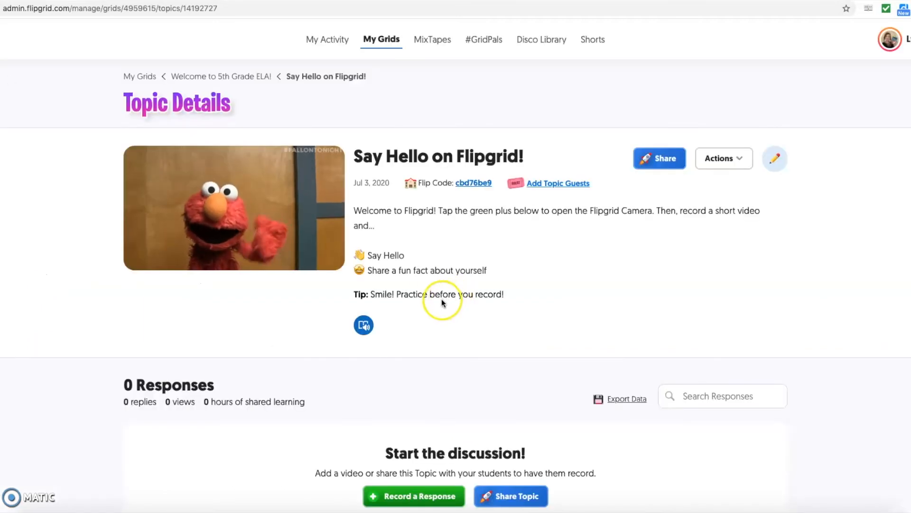
- Scroll down the topic details and launch the camera with Record a Response
scroll(541, 275, "down", 3)
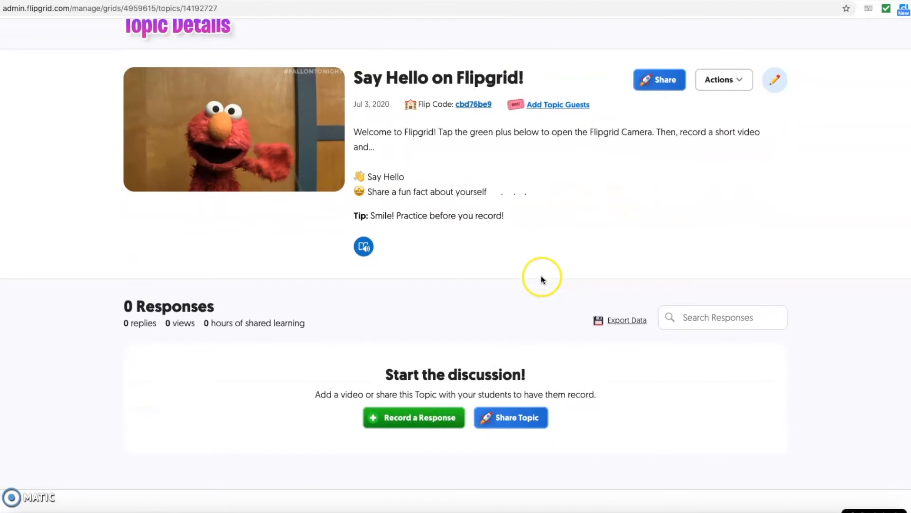
scroll(541, 278, "down", 2)
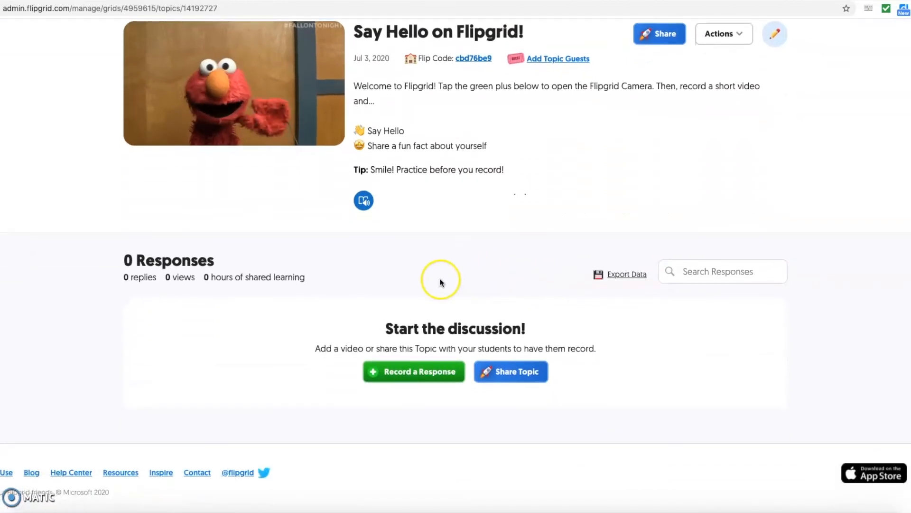
scroll(440, 282, "down", 1)
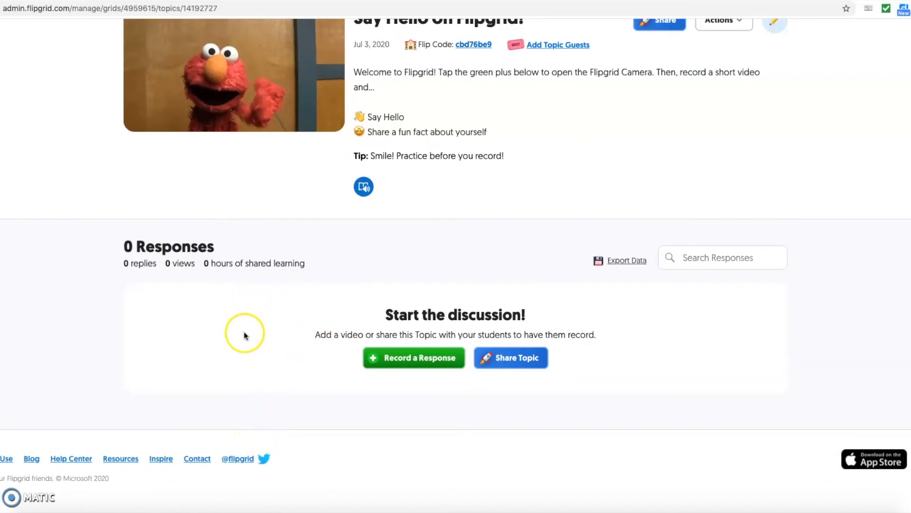
left_click(419, 365)
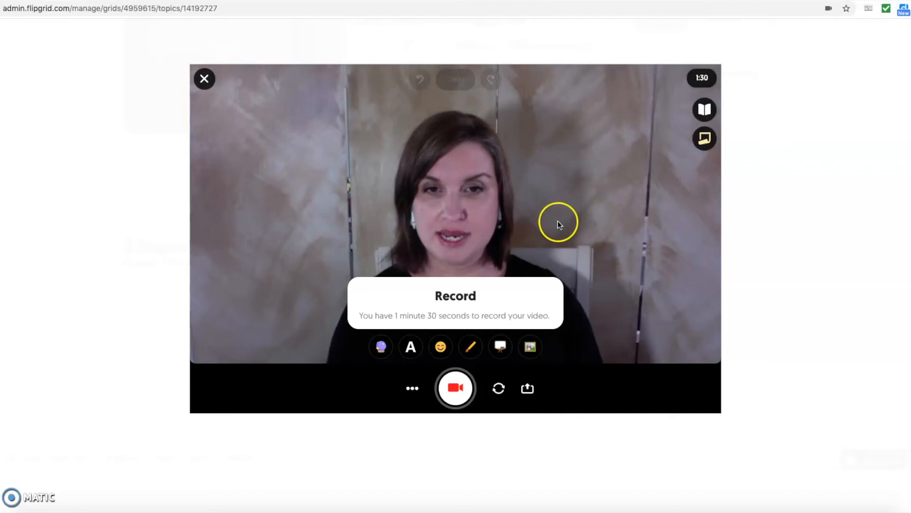
- Try several camera filters and settle on the Warm tint
left_click(383, 350)
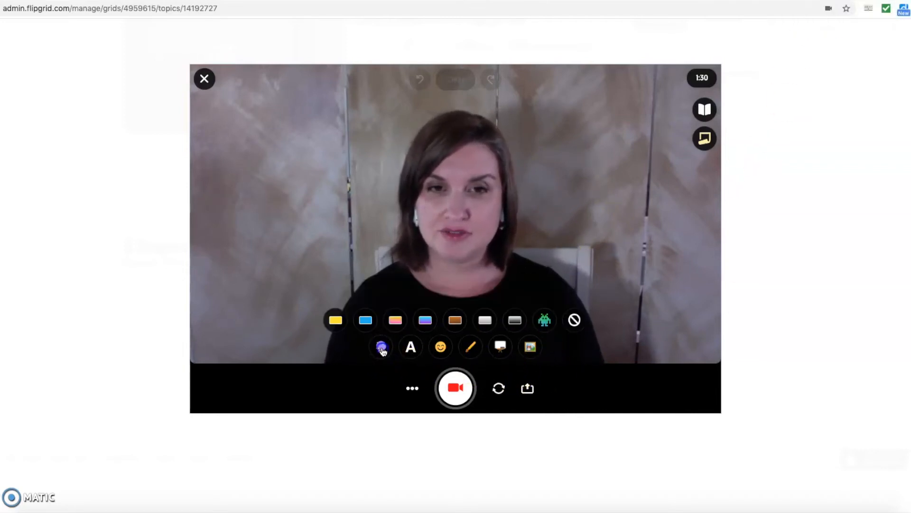
left_click(426, 321)
left_click(480, 321)
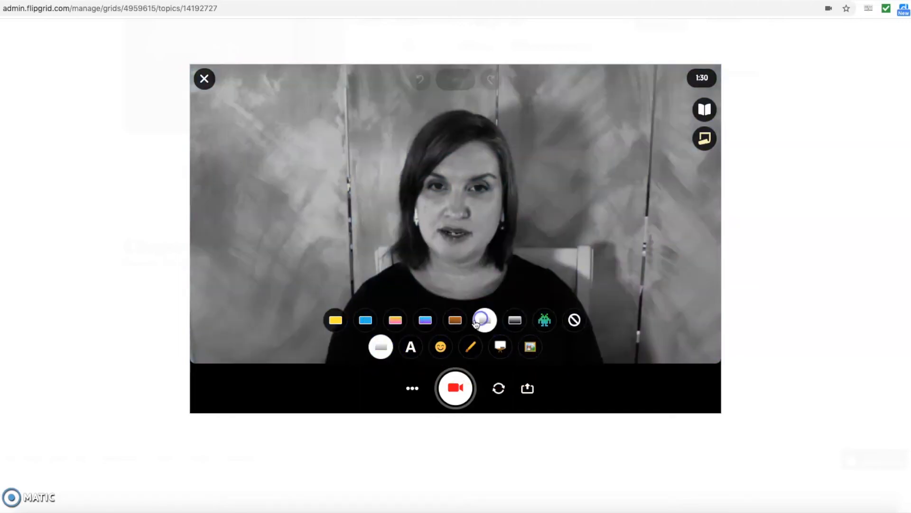
left_click(366, 321)
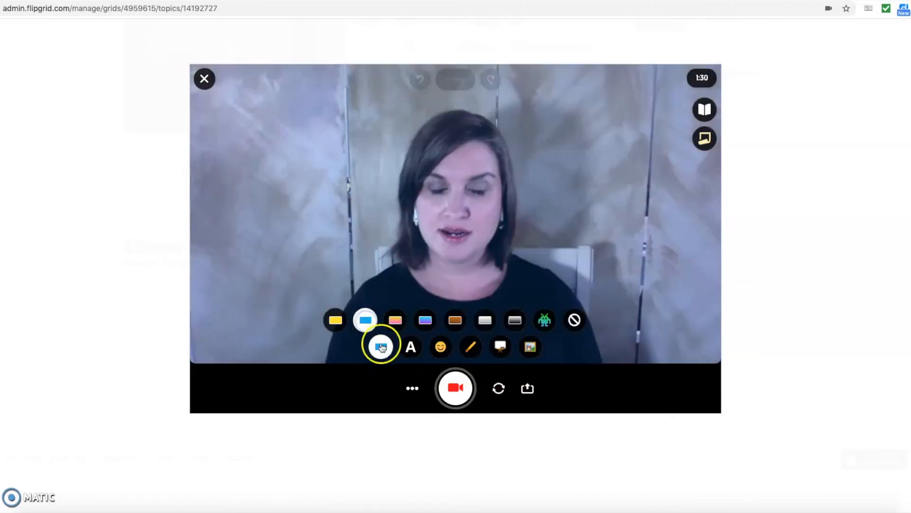
left_click(336, 321)
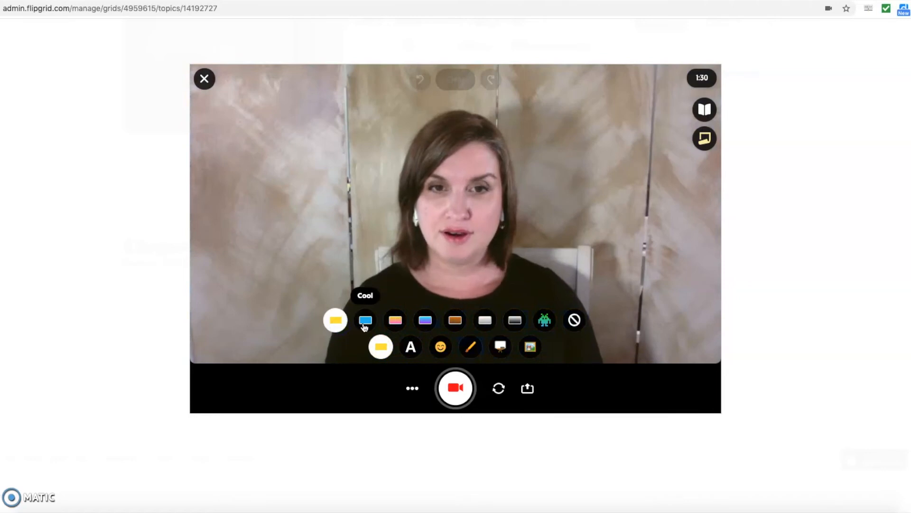
left_click(364, 322)
left_click(338, 323)
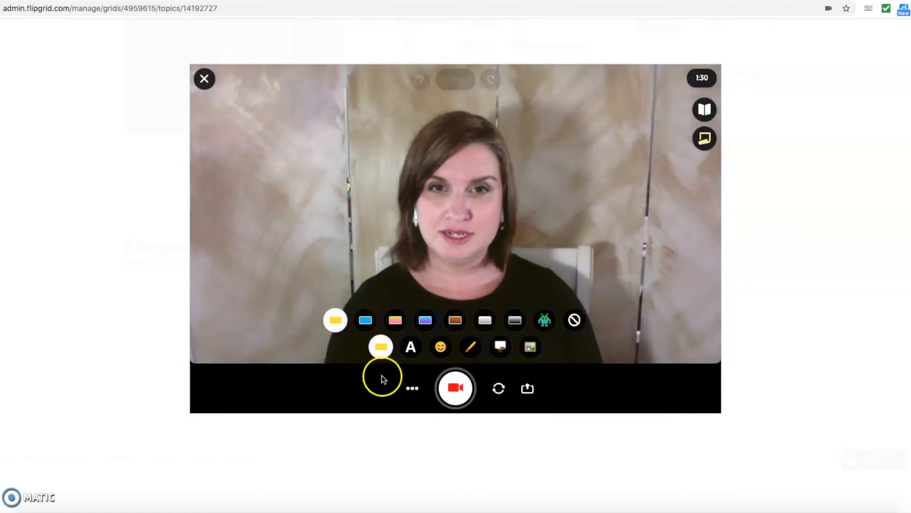
- Add a pink Party-style 'Hi!' text label and move it near the top of the video
left_click(410, 348)
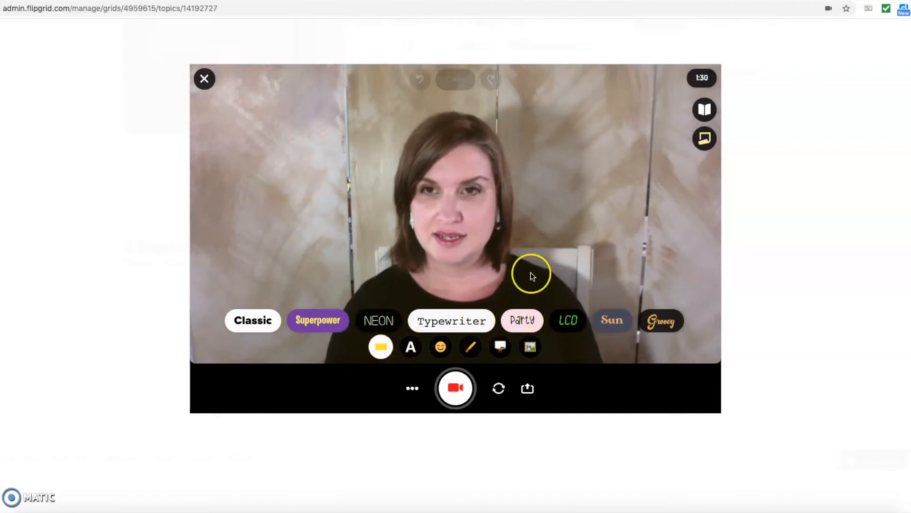
left_click(523, 325)
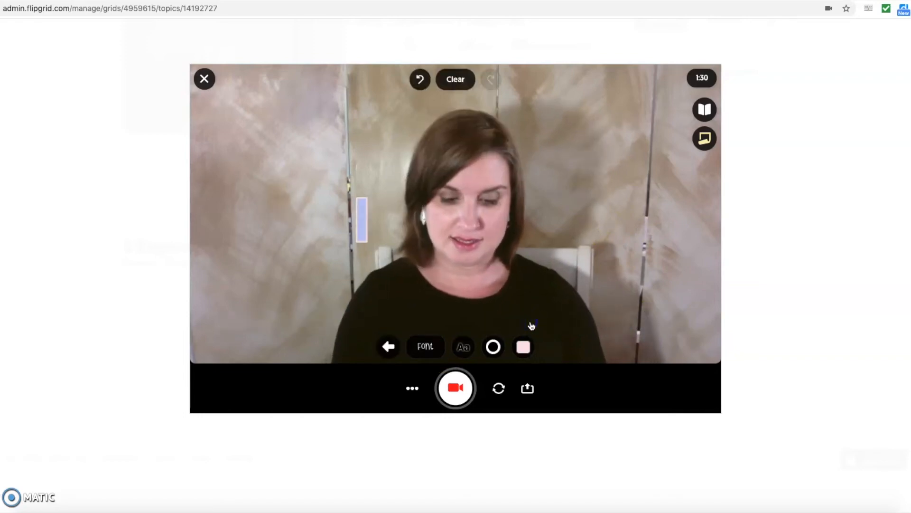
type("Hi!")
left_click(282, 206)
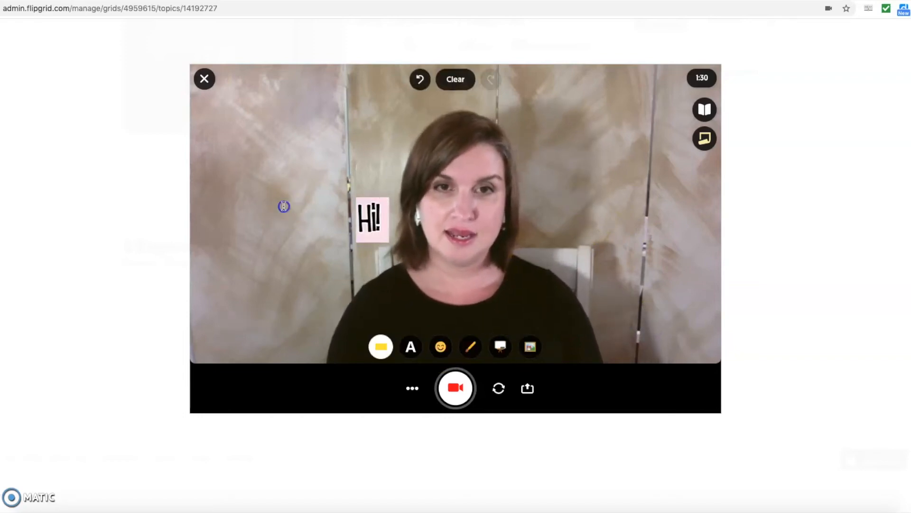
left_click_drag(374, 219, 365, 116)
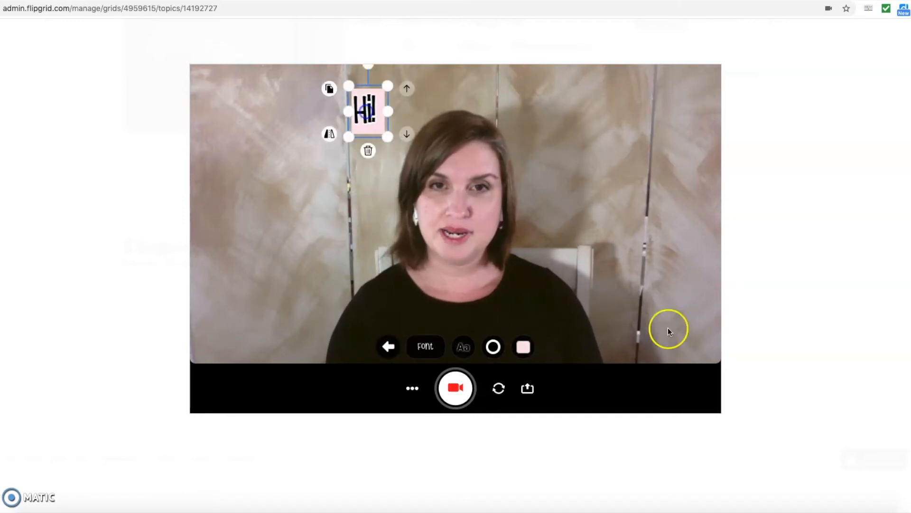
left_click(388, 346)
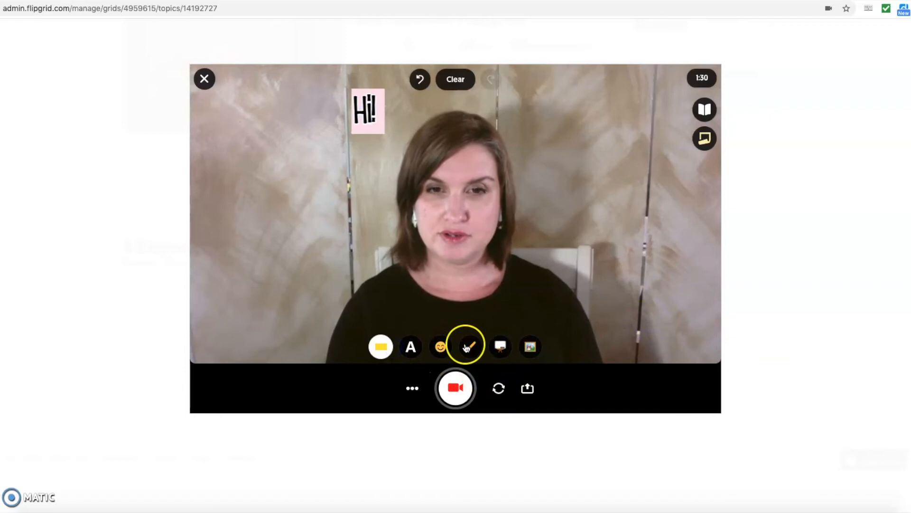
- Place the smiling halo emoji sticker at the upper left of the video
left_click(442, 348)
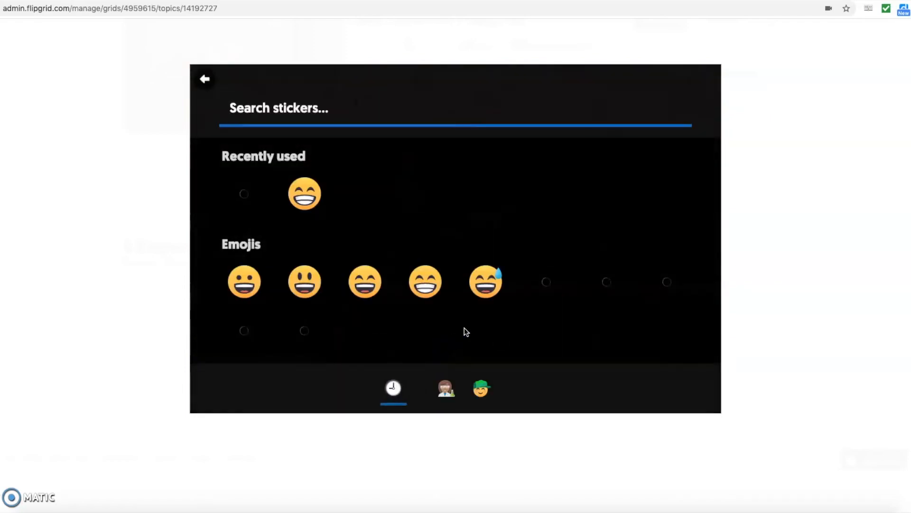
scroll(415, 301, "down", 2)
scroll(413, 301, "down", 1)
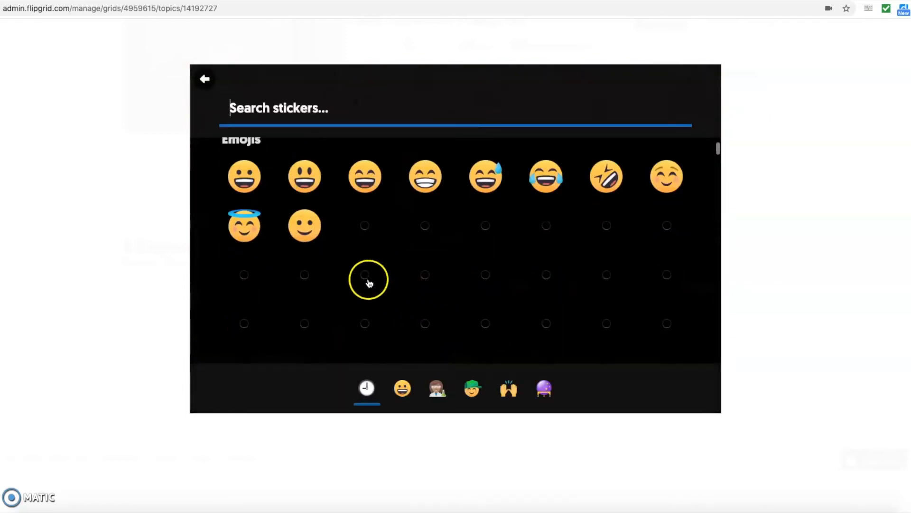
left_click(255, 232)
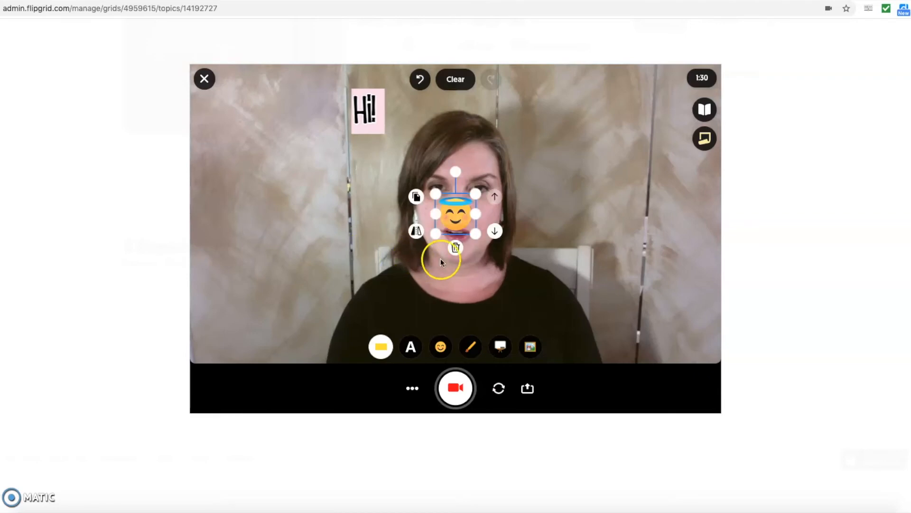
left_click_drag(447, 218, 275, 179)
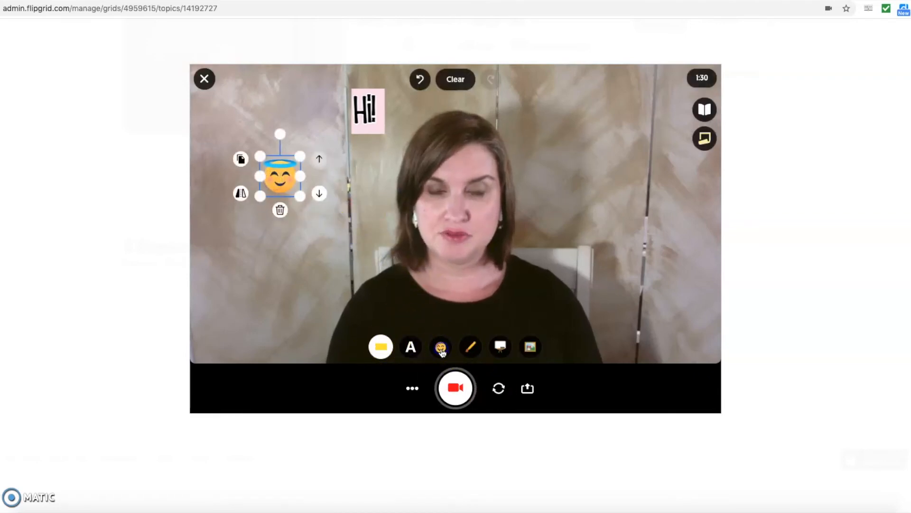
- Find the fairy in the Magic stickers and place it at the upper right of the video
left_click(450, 342)
scroll(469, 315, "down", 5)
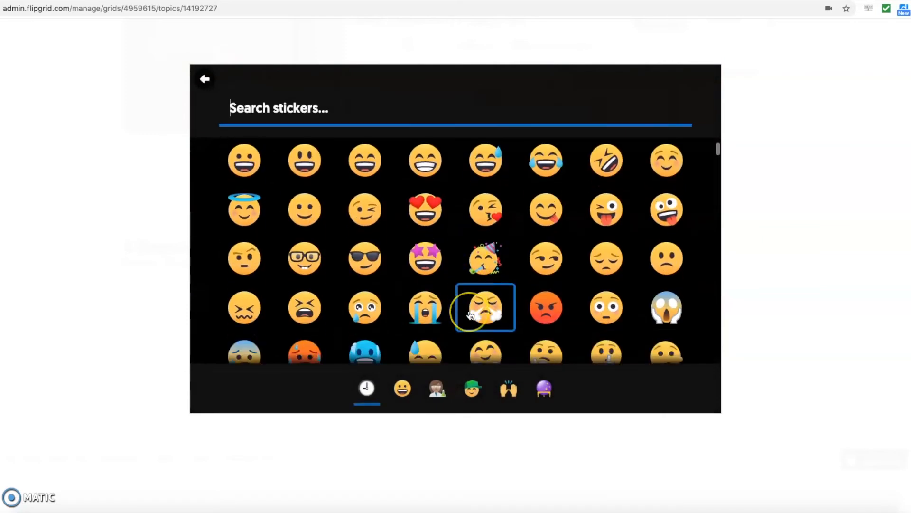
scroll(470, 314, "down", 3)
scroll(470, 315, "down", 1)
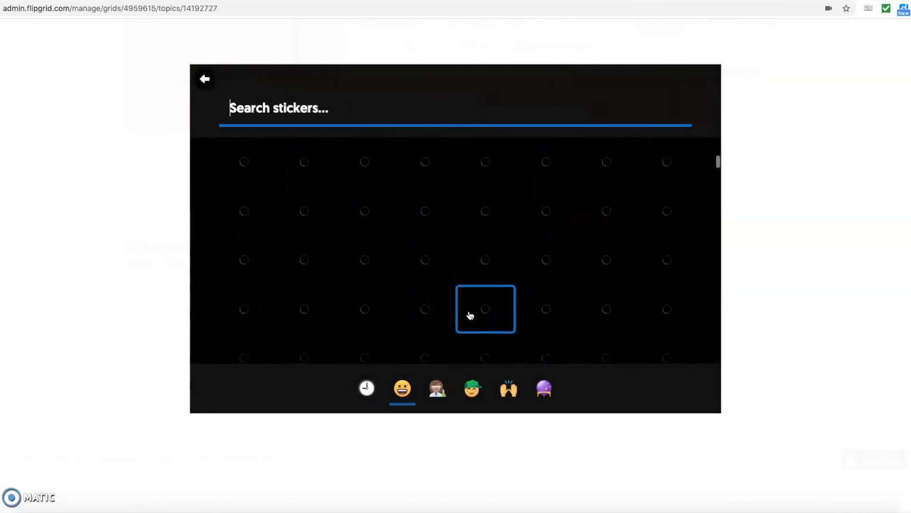
scroll(452, 328, "down", 5)
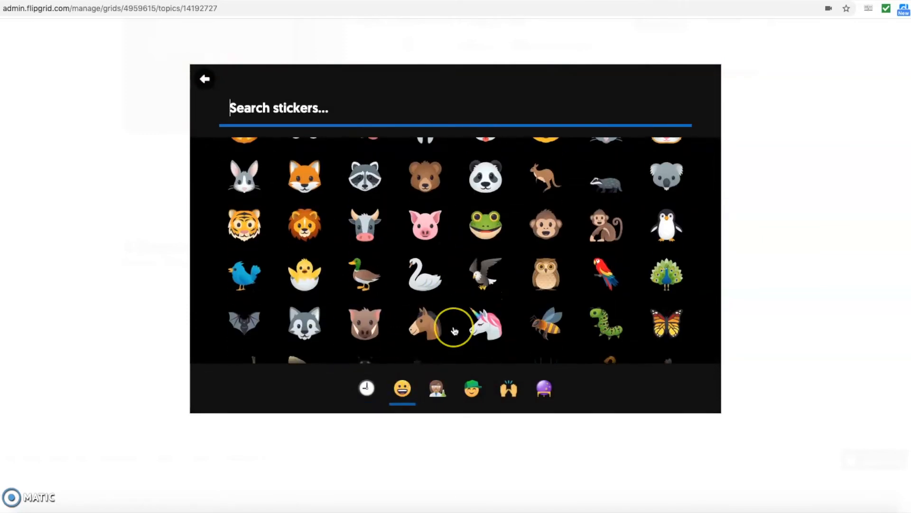
scroll(455, 331, "down", 5)
left_click(439, 389)
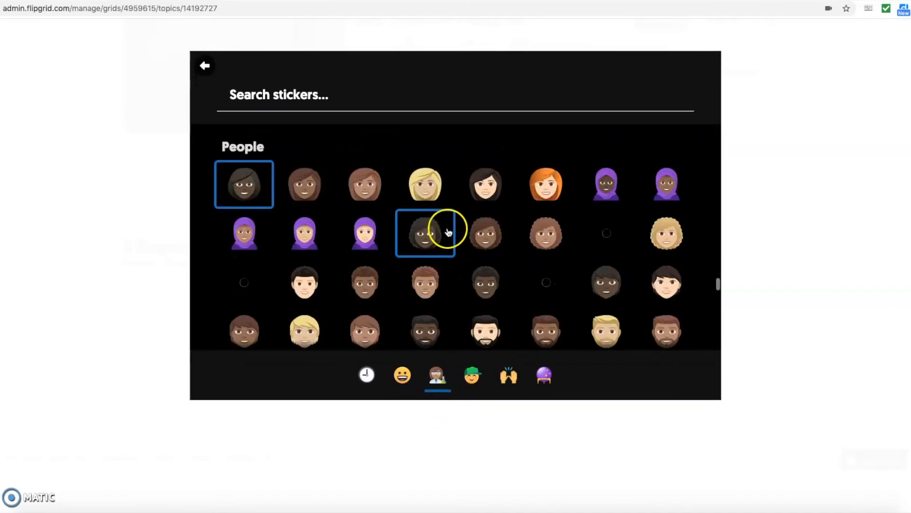
scroll(521, 292, "down", 2)
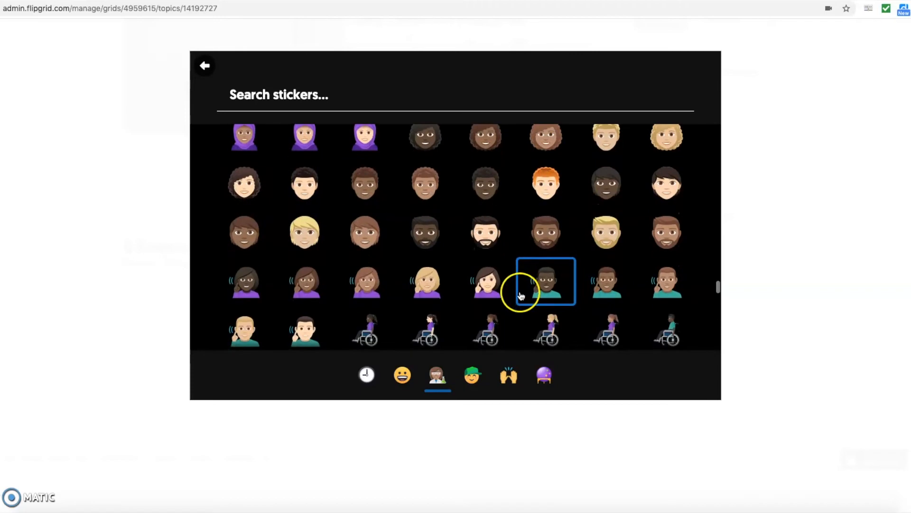
scroll(521, 295, "down", 1)
left_click(482, 376)
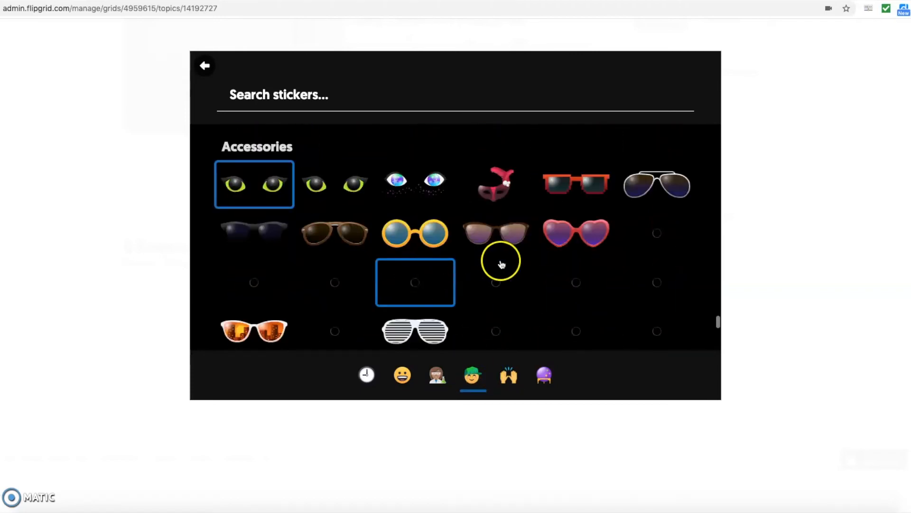
scroll(559, 259, "down", 2)
scroll(558, 258, "down", 6)
scroll(560, 261, "down", 5)
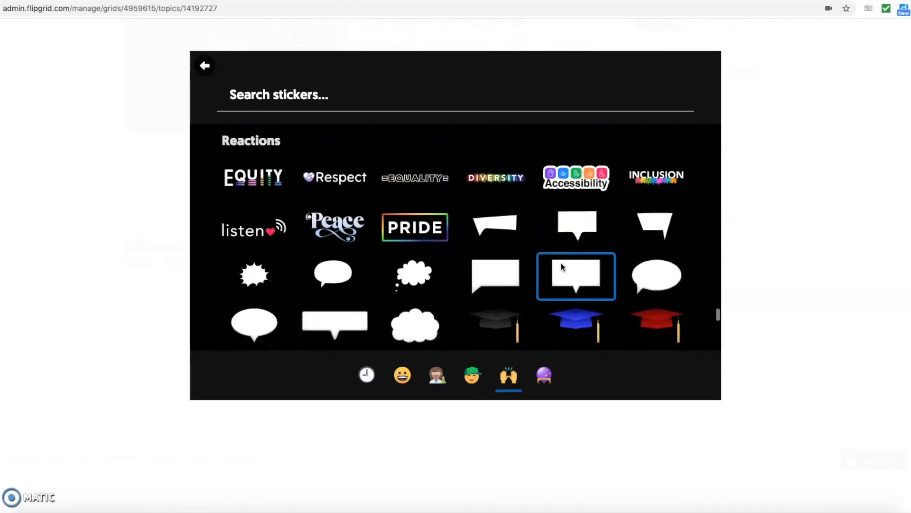
scroll(562, 266, "down", 4)
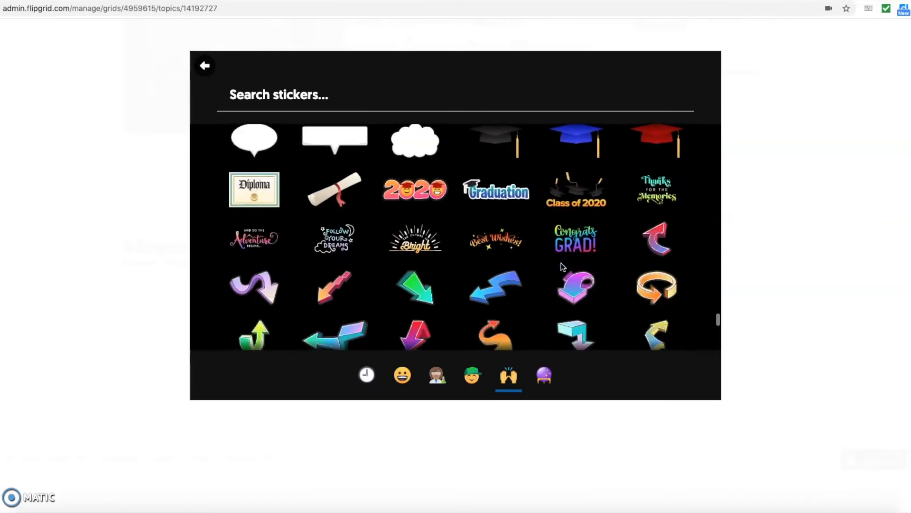
scroll(562, 266, "down", 6)
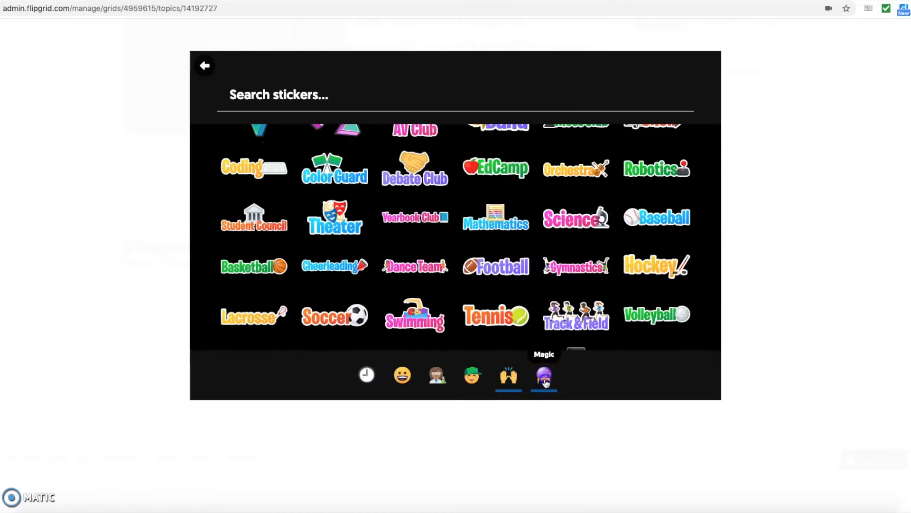
left_click(513, 347)
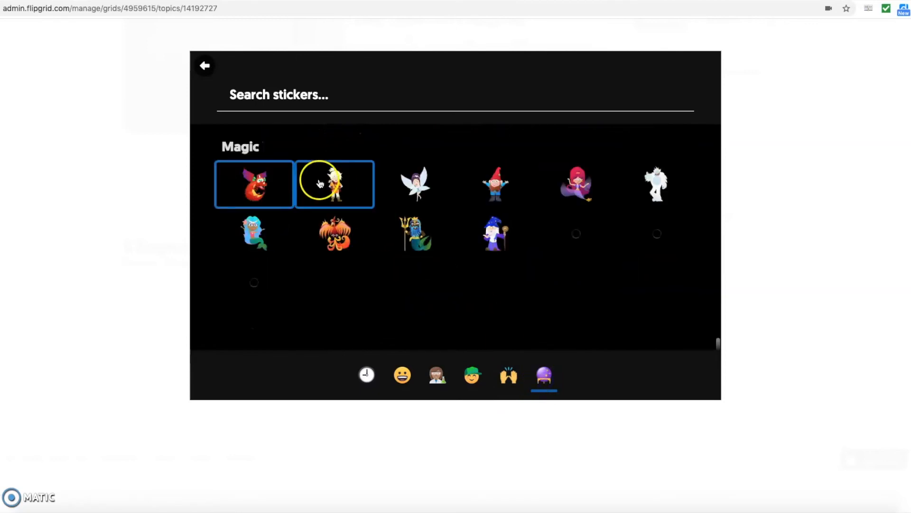
left_click(421, 187)
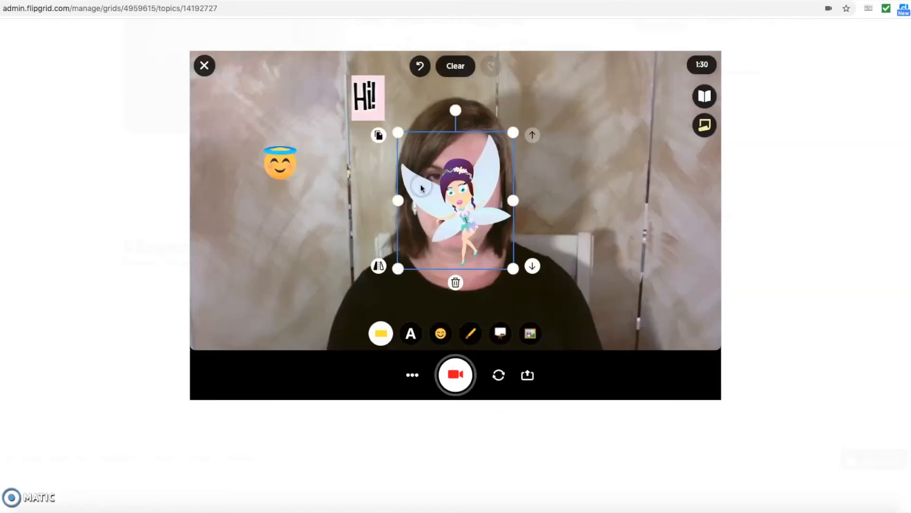
left_click_drag(467, 207, 614, 138)
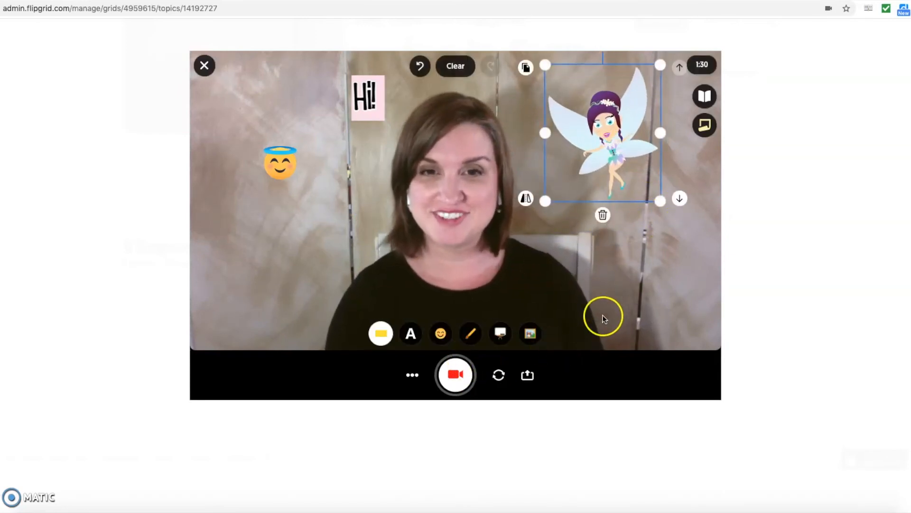
- Switch the camera view to a whiteboard and hand-write 2+2=4 on it
left_click(500, 334)
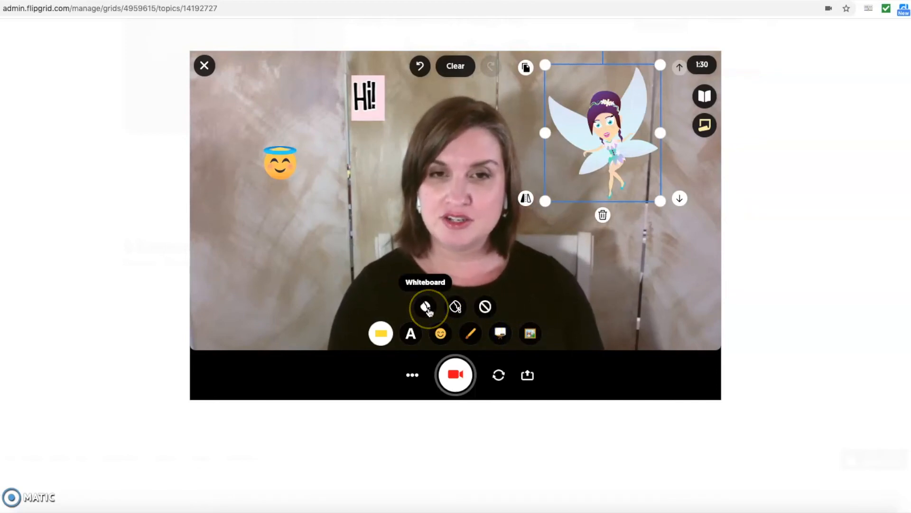
left_click(427, 307)
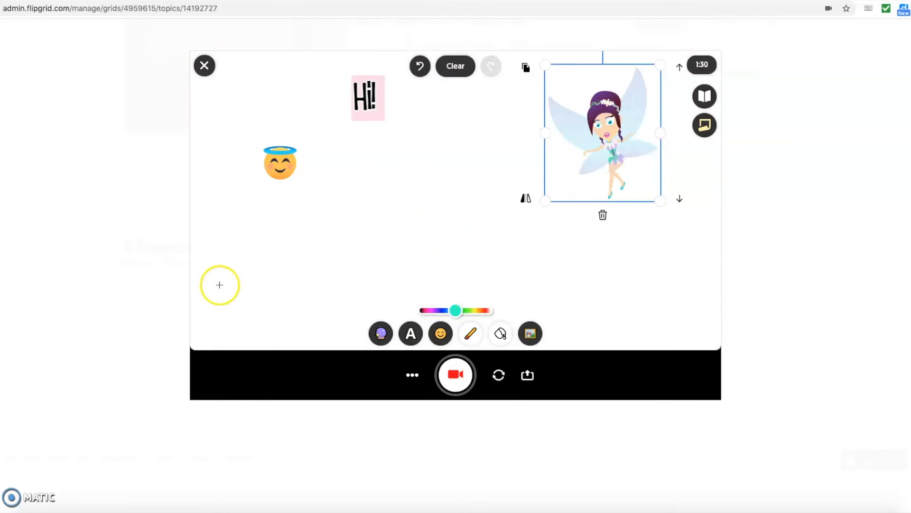
left_click(221, 284)
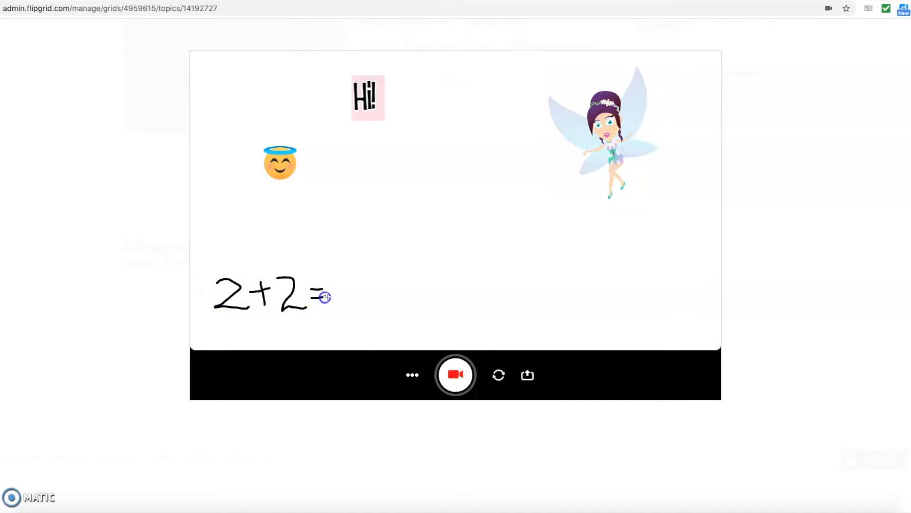
left_click_drag(352, 313, 353, 317)
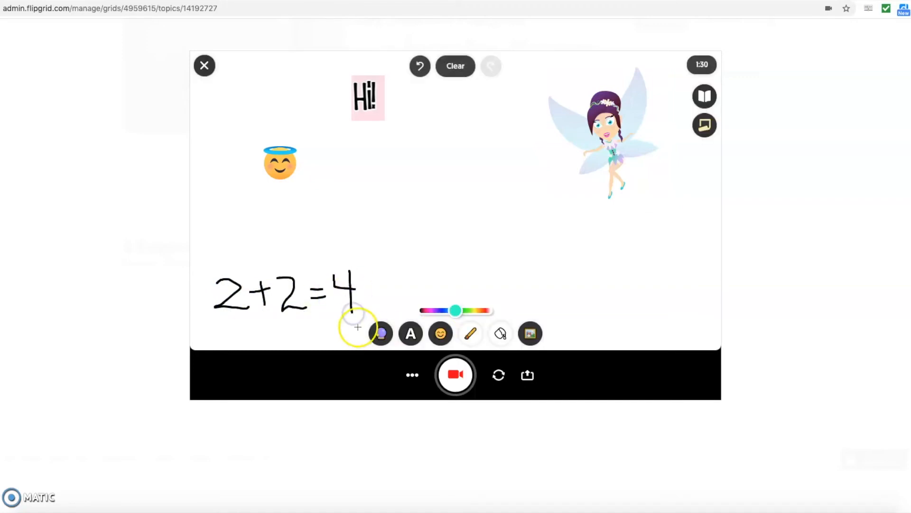
- Try the black board background, then remove the board so the webcam shows again
left_click(501, 334)
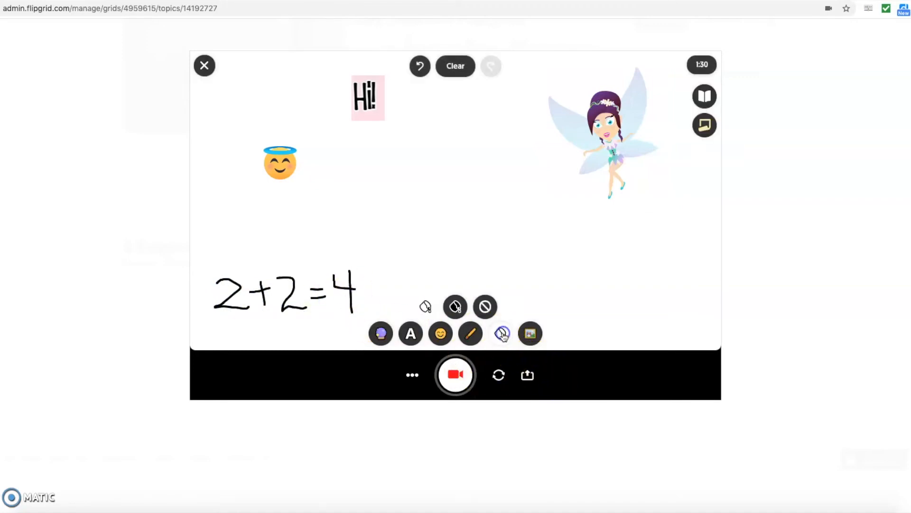
left_click(455, 306)
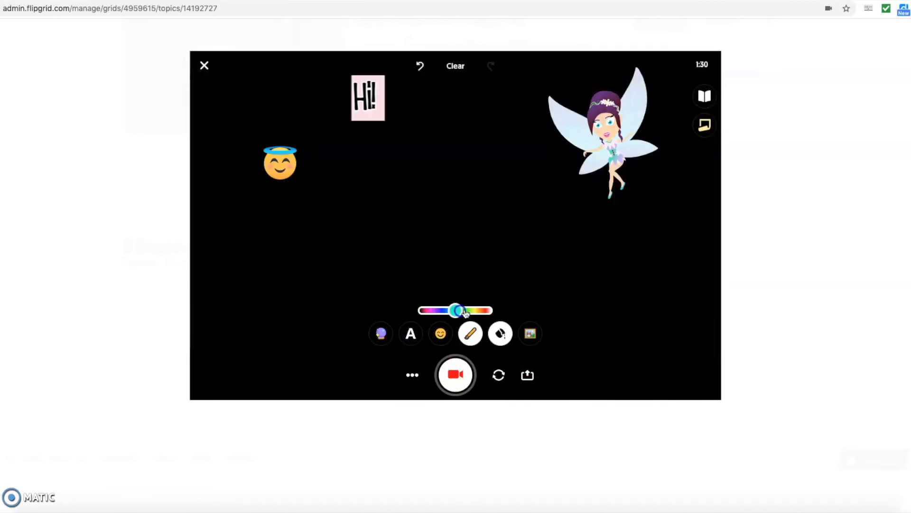
left_click(508, 335)
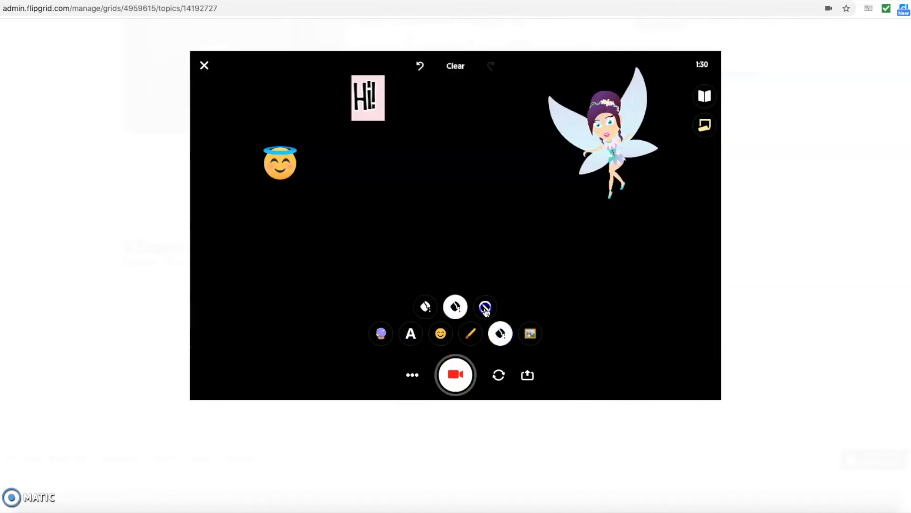
left_click(485, 309)
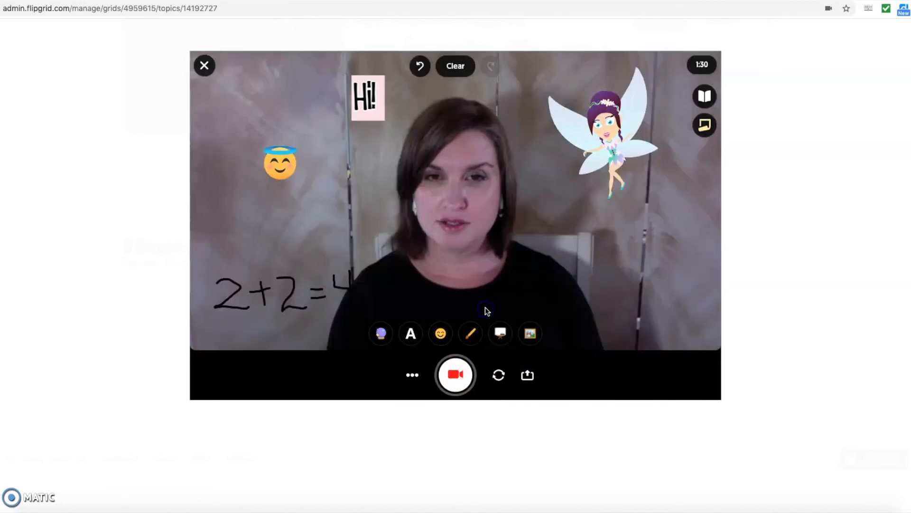
- Select and deselect the 2+2=4 drawing, then bring up the Add Custom Sticker upload
left_click(293, 296)
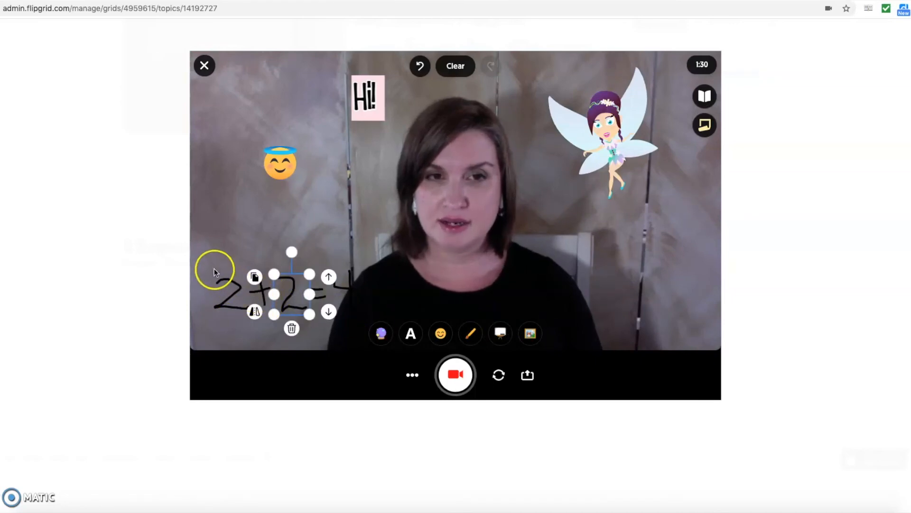
left_click(266, 315)
left_click(289, 300)
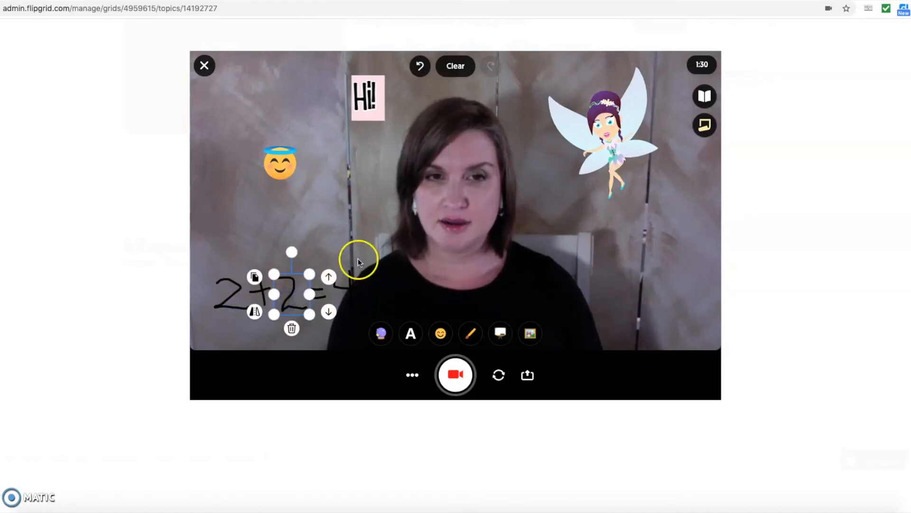
left_click(456, 305)
left_click(530, 334)
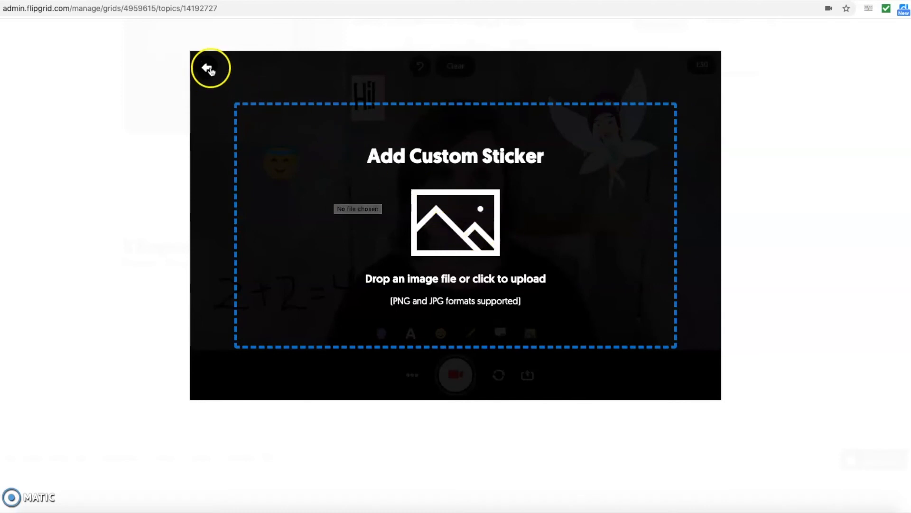
- Close Add Custom Sticker, select the fairy and Hi! stickers, and nudge the angel emoji higher
left_click(209, 69)
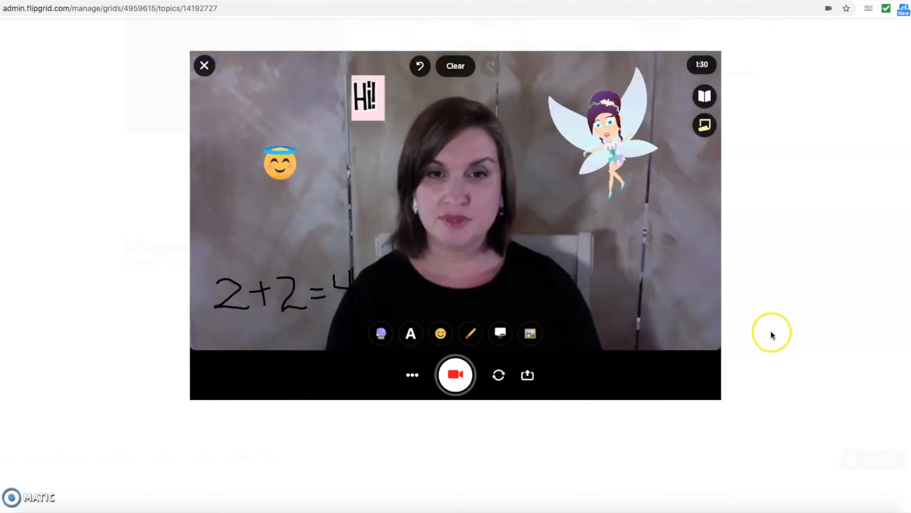
left_click(611, 147)
left_click(371, 100)
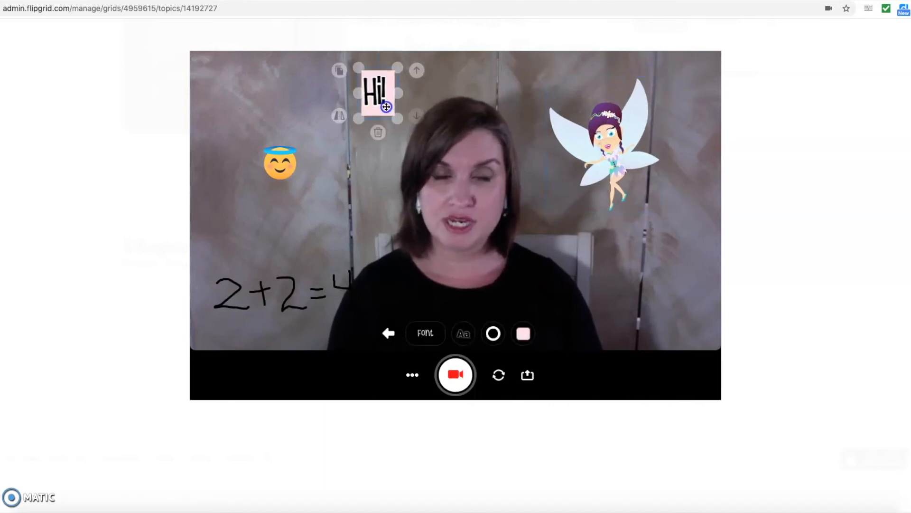
left_click_drag(261, 167, 265, 143)
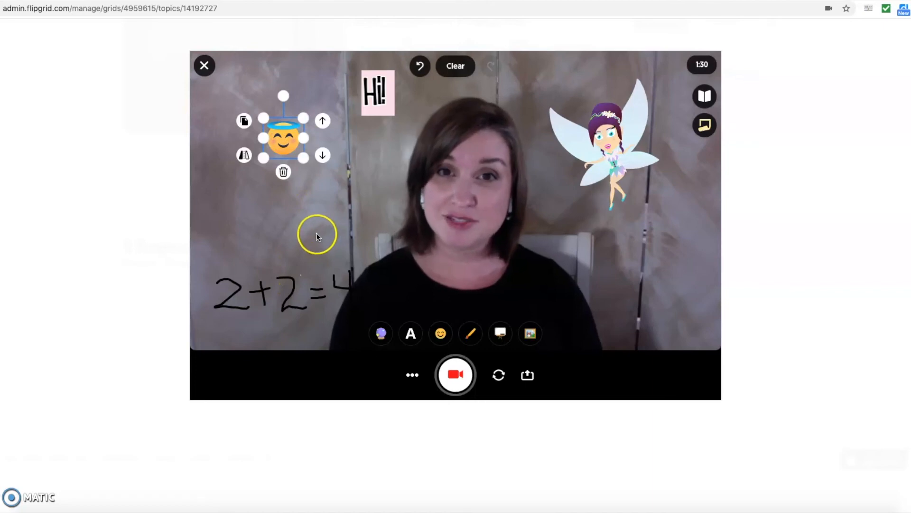
- Put a sticky note right of the video and the topic card left, then clear everything
left_click(706, 127)
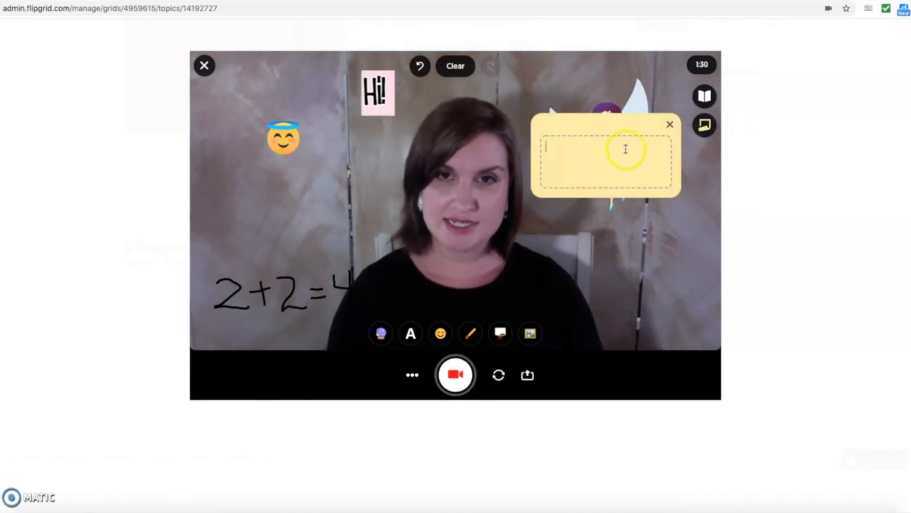
left_click_drag(612, 123, 810, 166)
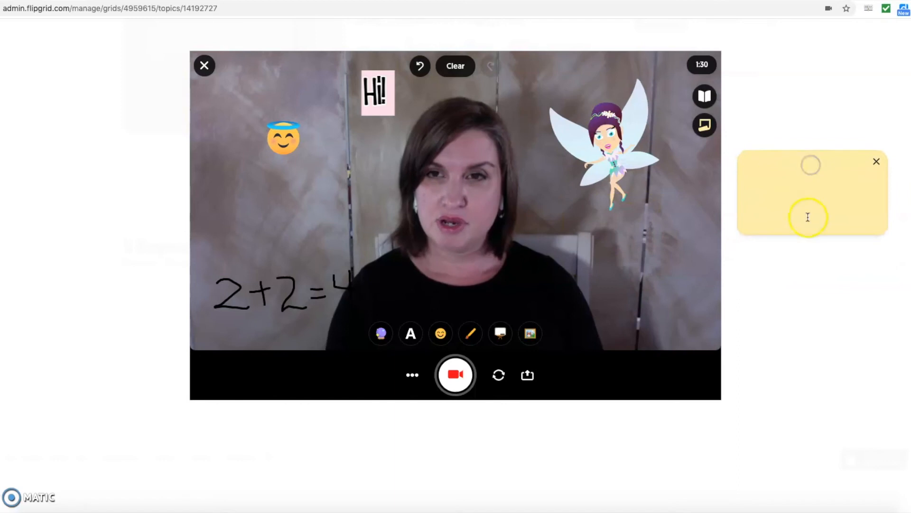
left_click(709, 105)
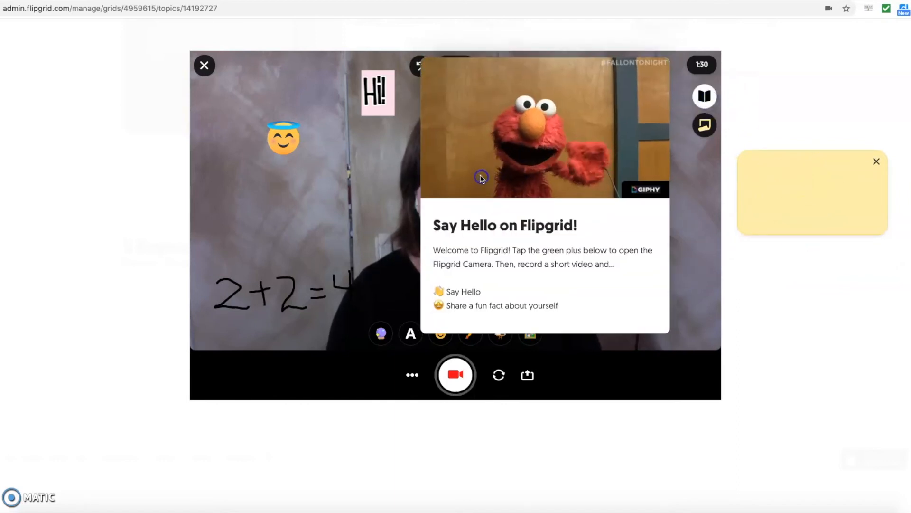
left_click_drag(549, 78, 82, 174)
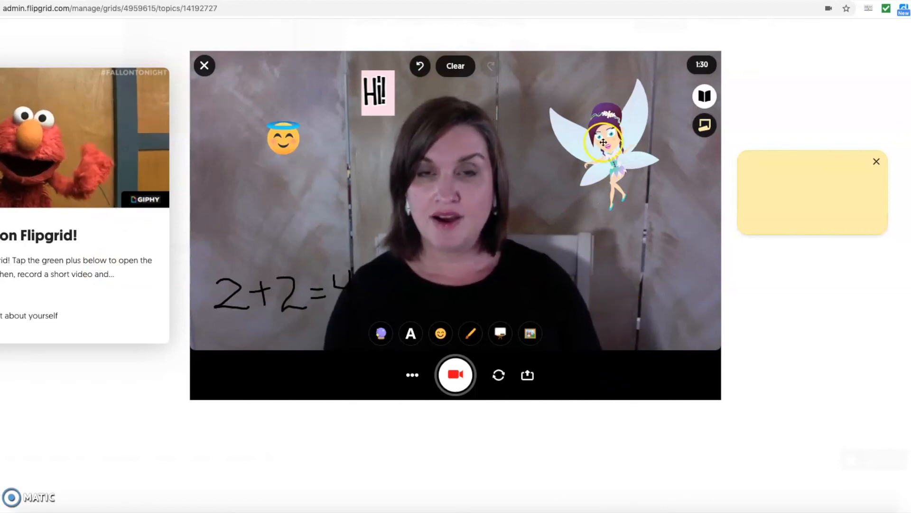
left_click(465, 70)
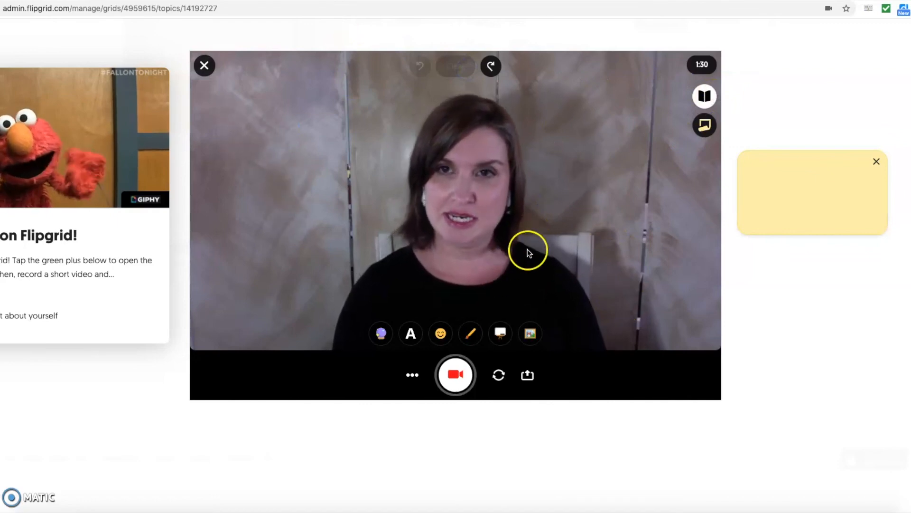
- Record a roughly five-second webcam clip and proceed to the Review screen
left_click(457, 376)
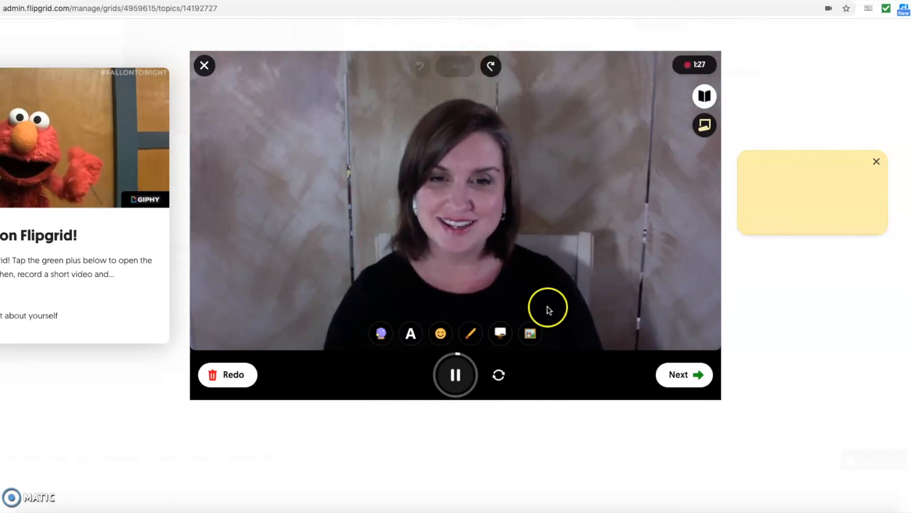
left_click(680, 375)
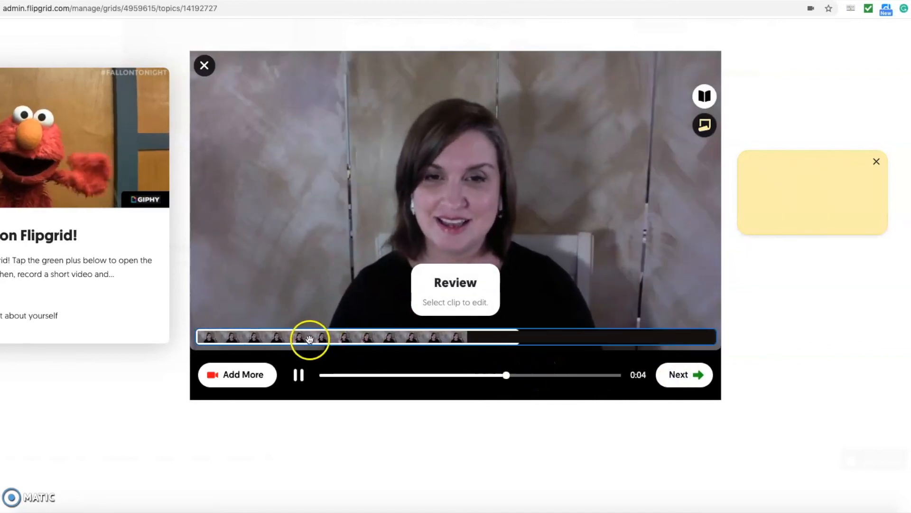
- Trim a little off the end of the recorded clip, then continue to the selfie step
left_click(562, 337)
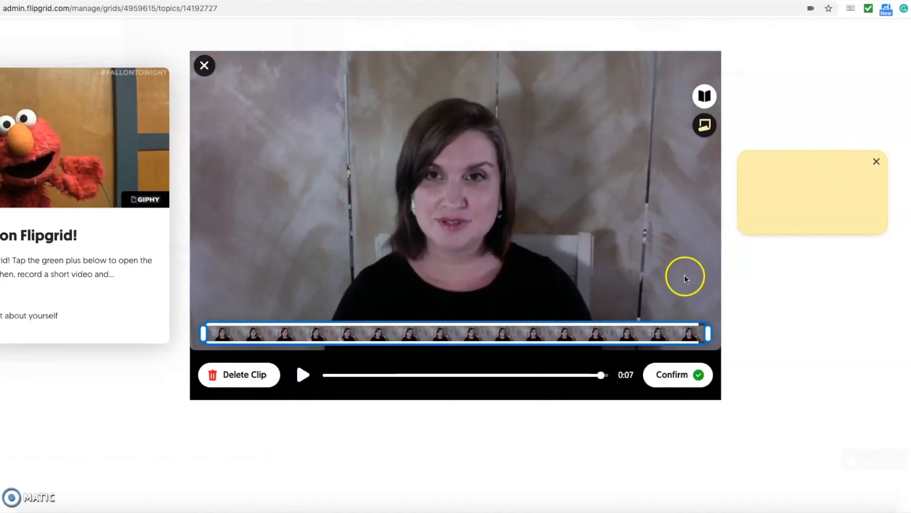
left_click_drag(709, 331, 700, 333)
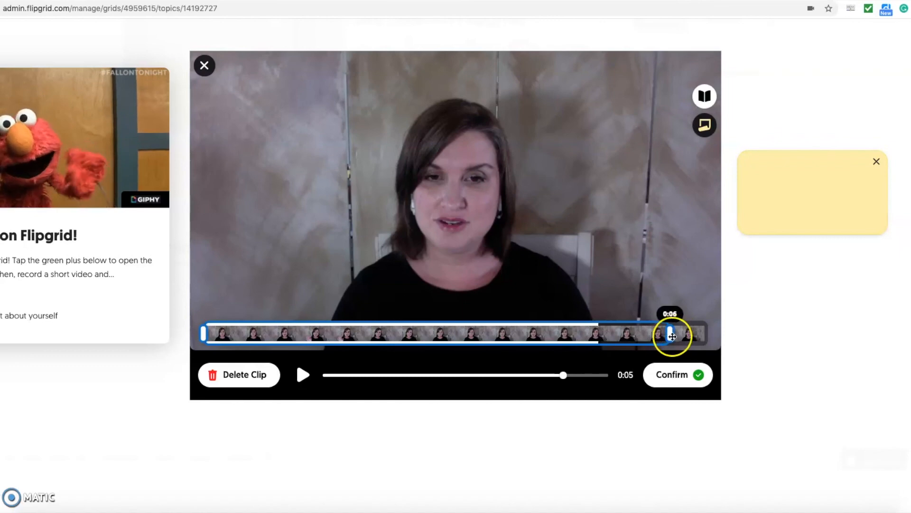
left_click_drag(673, 337, 664, 337)
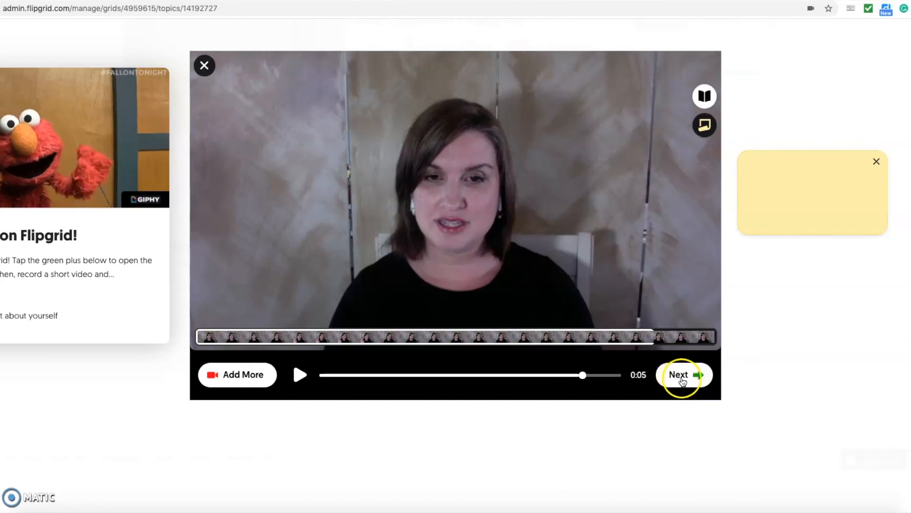
left_click(682, 378)
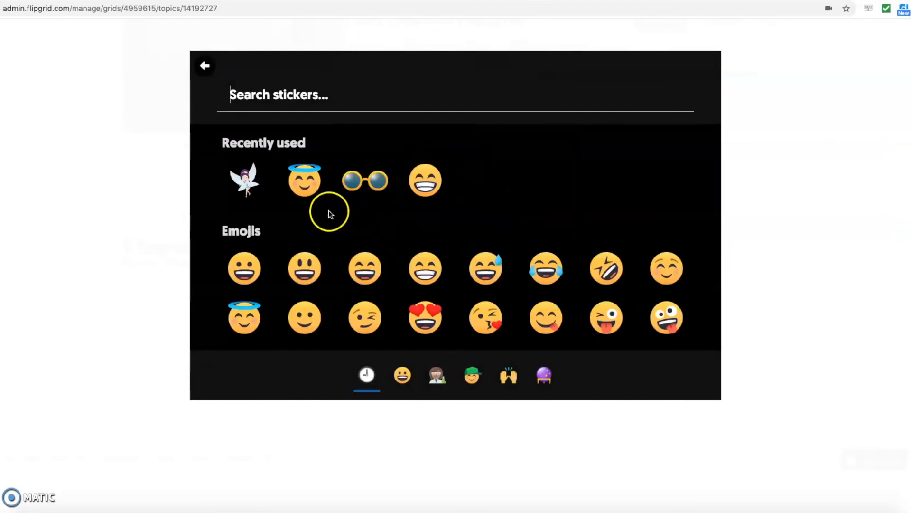
- Take a selfie with the haloed smiley sticker at the top right and continue to submission
left_click(308, 193)
left_click_drag(460, 211, 538, 103)
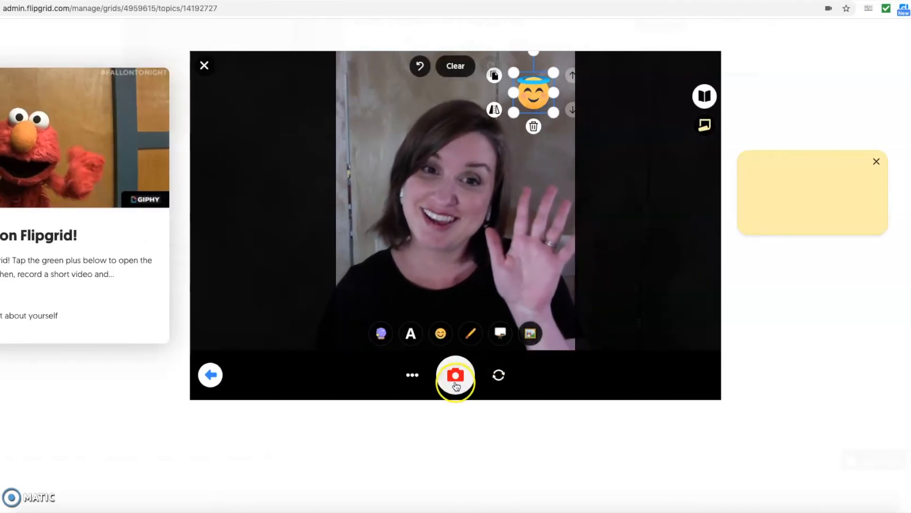
left_click(456, 380)
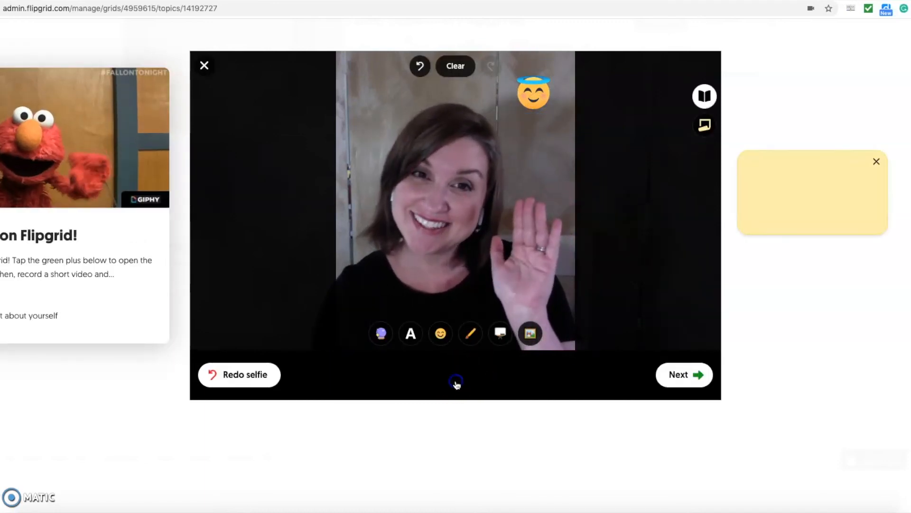
left_click(679, 375)
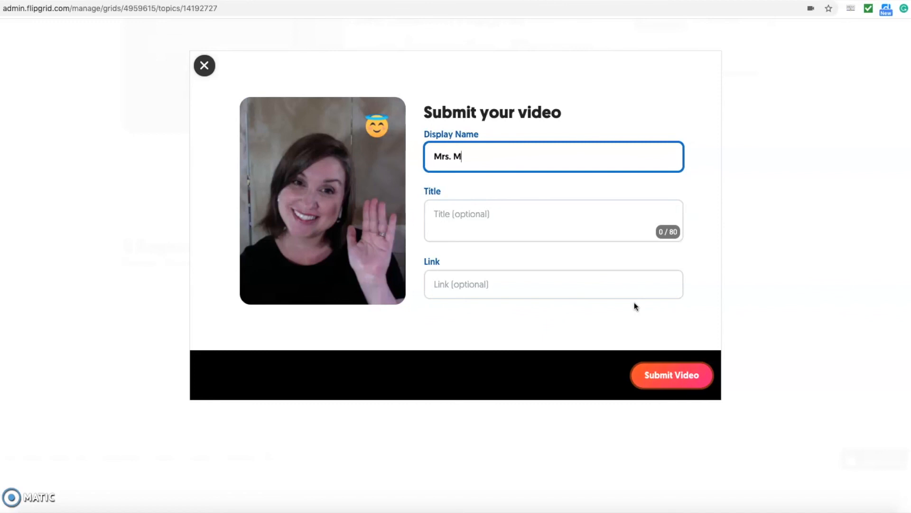
- Enter the teacher's display name, submit the video, and complete to return to the topic
left_click(621, 324)
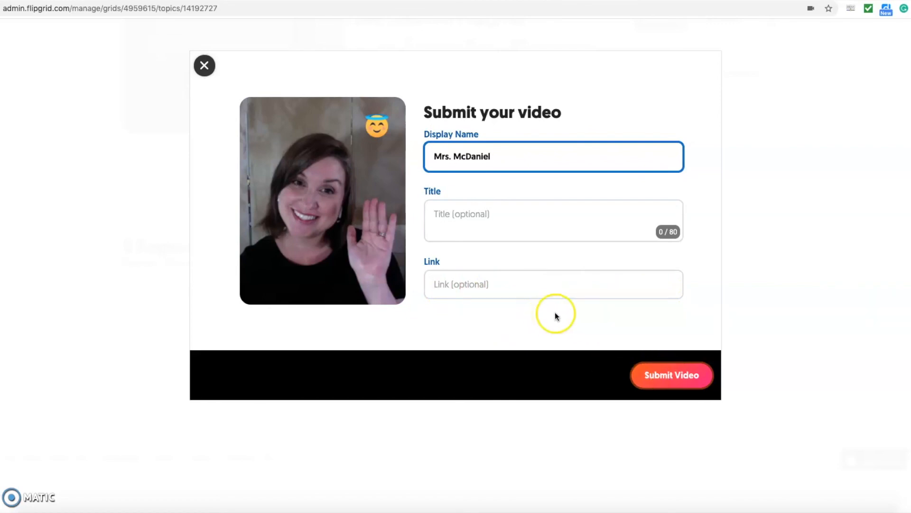
left_click(680, 379)
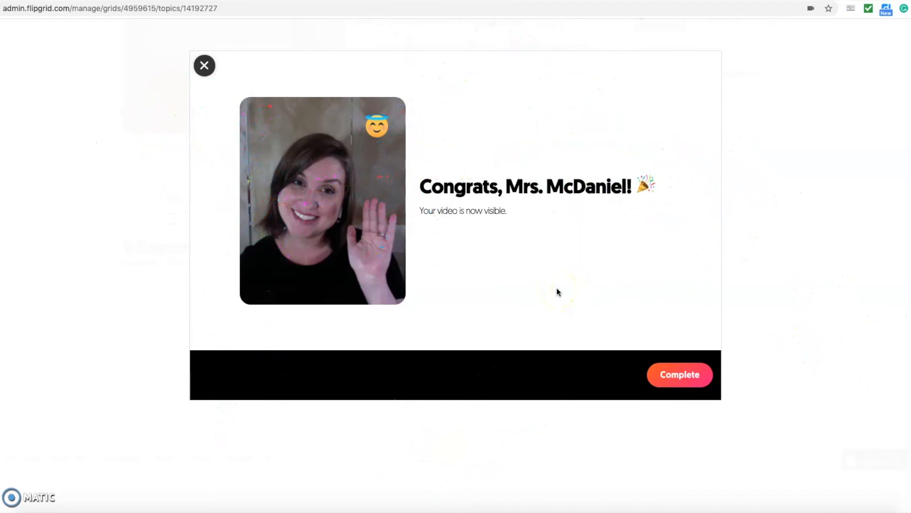
left_click(688, 378)
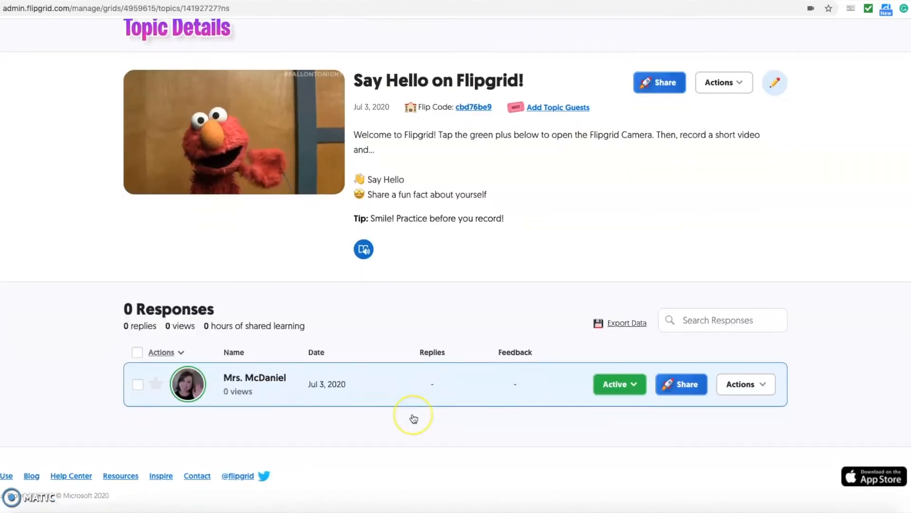
scroll(414, 419, "up", 1)
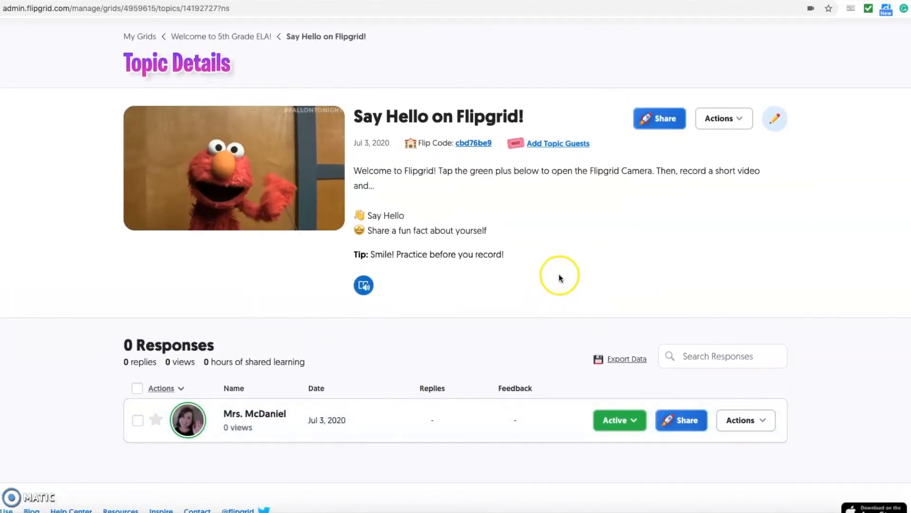
scroll(725, 257, "up", 1)
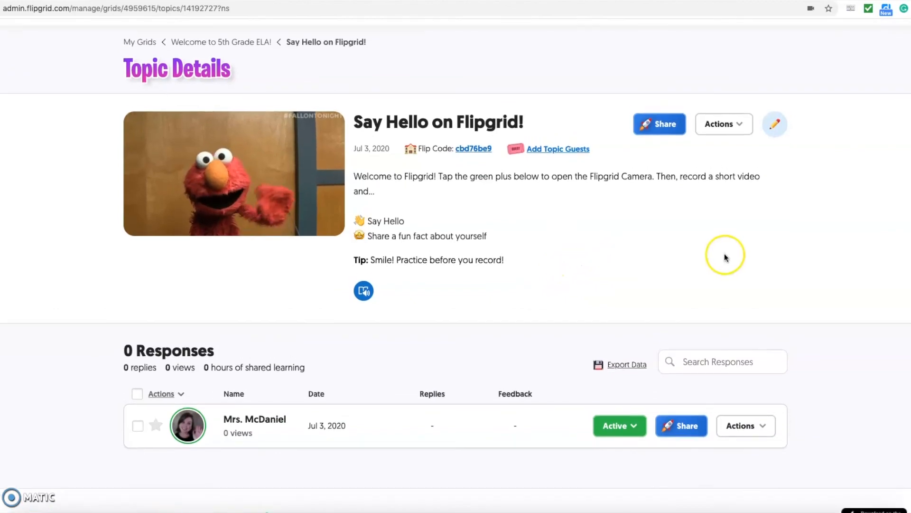